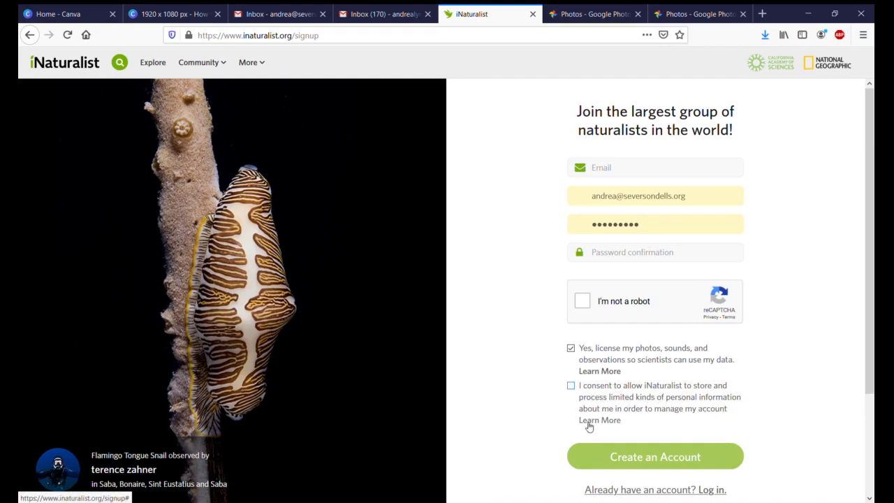
Step: Switch from account sign-up to login and log in to the existing account with Remember me selected
left_click(701, 490)
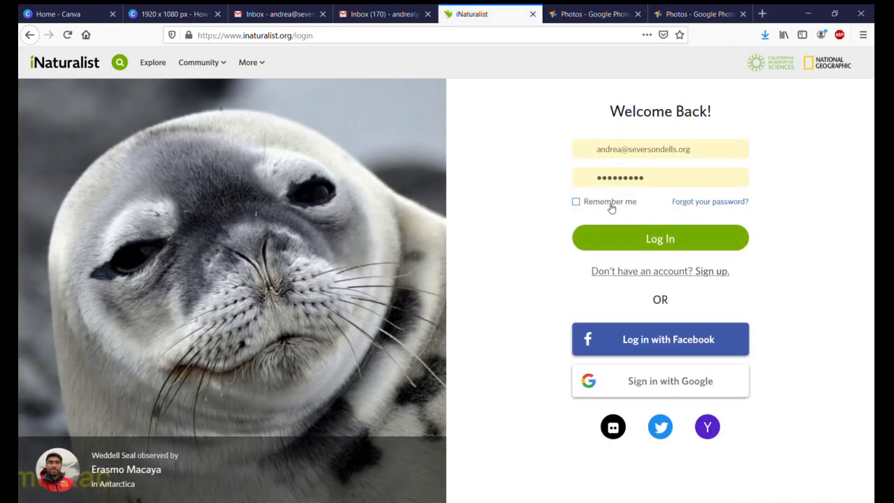
left_click(610, 204)
left_click(687, 248)
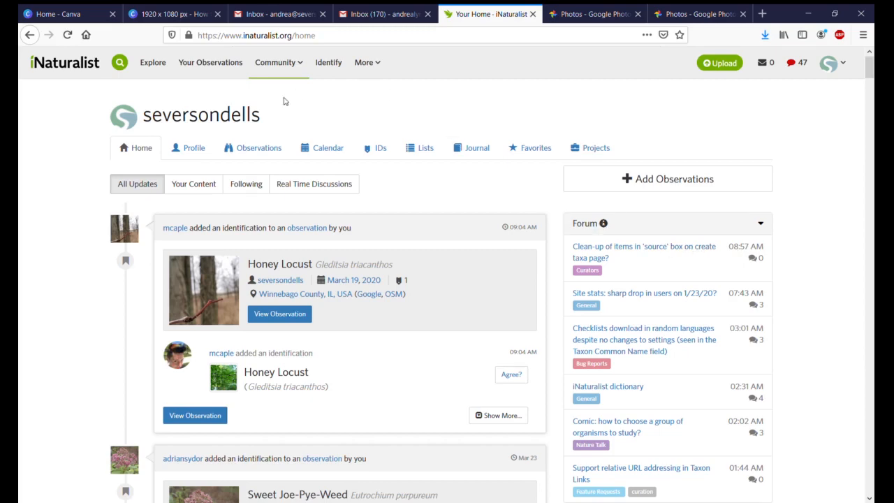
Step: Open the account's profile page and go to its account settings and profile editing page
left_click(189, 159)
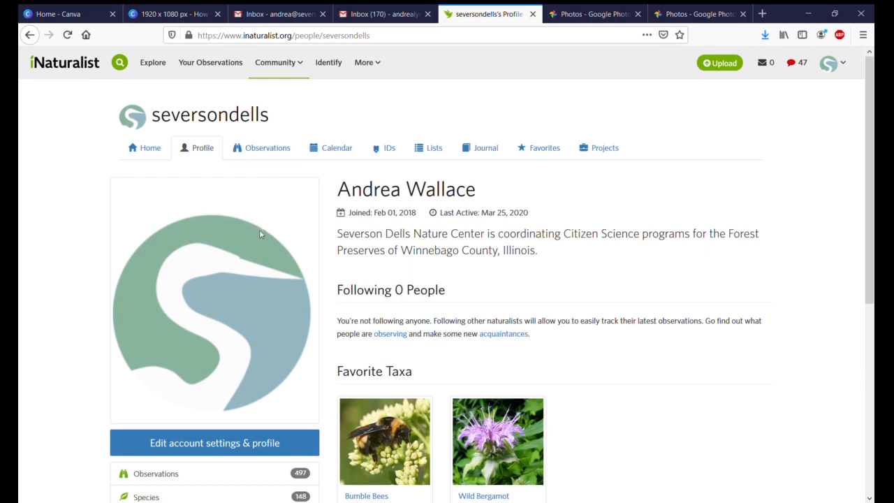
scroll(244, 363, "down", 2)
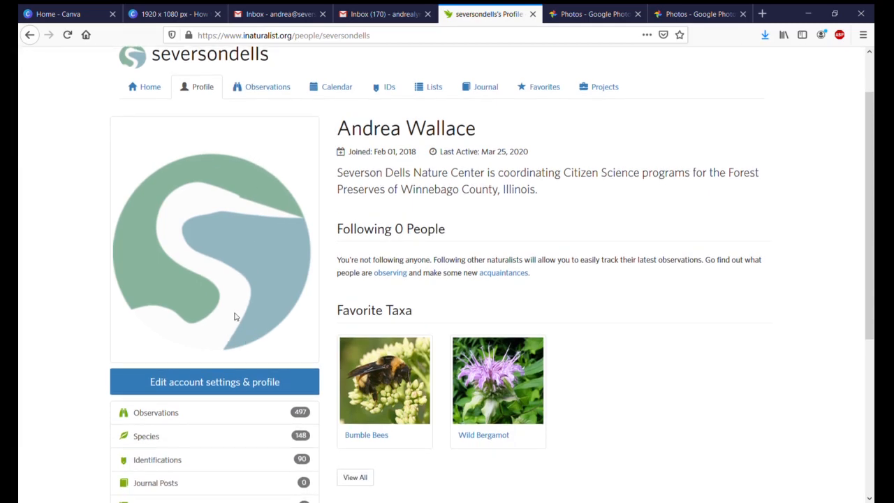
left_click(228, 381)
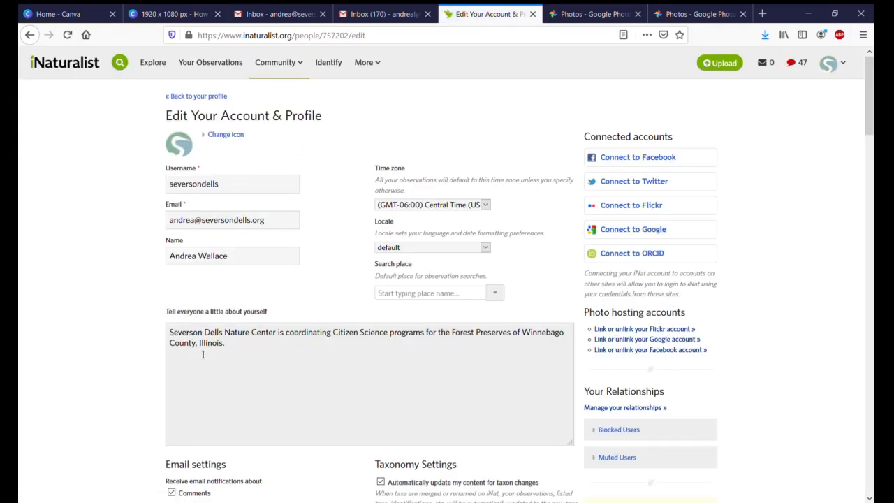
Step: Review the personal details, email, project, taxonomy and privacy settings, and return to the profile page
scroll(203, 354, "down", 2)
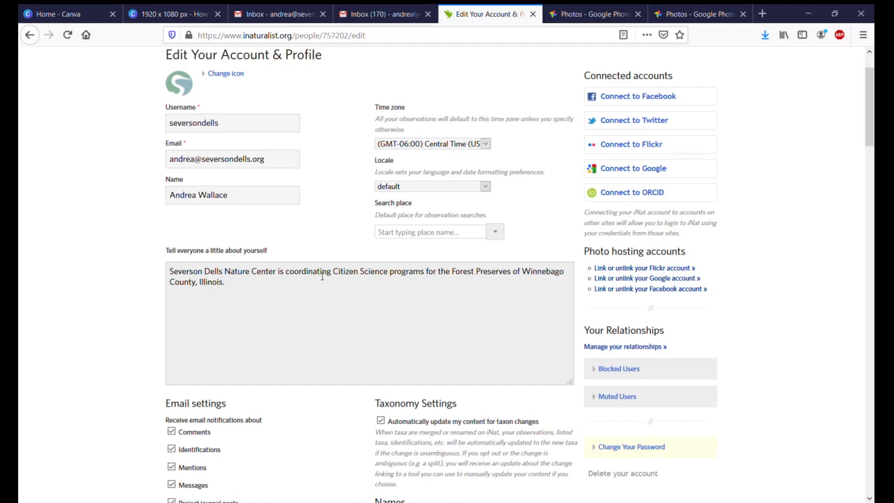
scroll(317, 277, "down", 7)
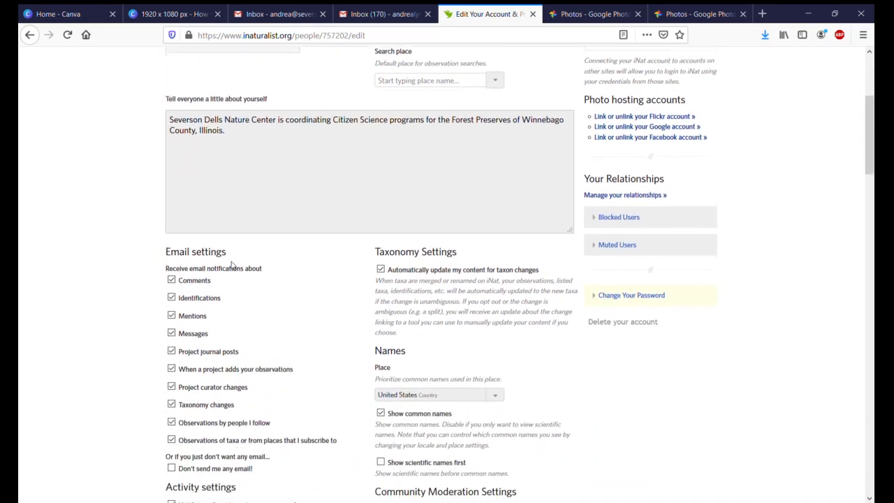
scroll(179, 286, "down", 10)
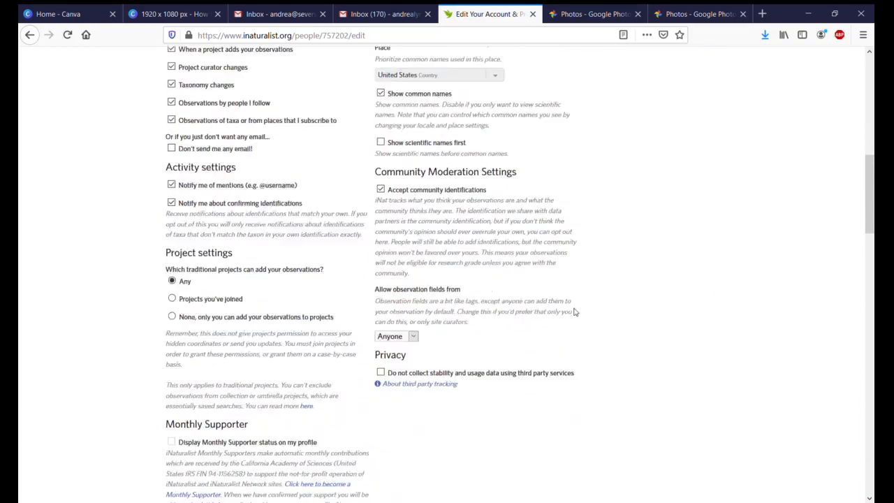
scroll(575, 312, "down", 7)
scroll(575, 312, "up", 20)
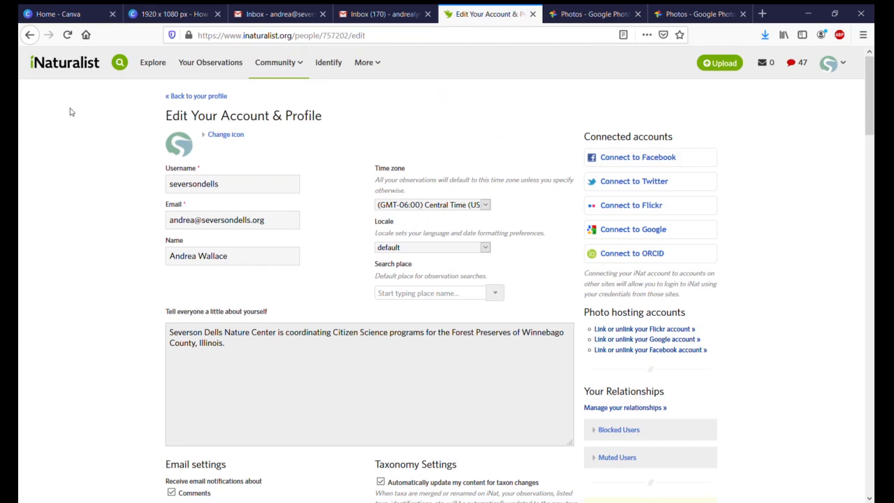
left_click(208, 97)
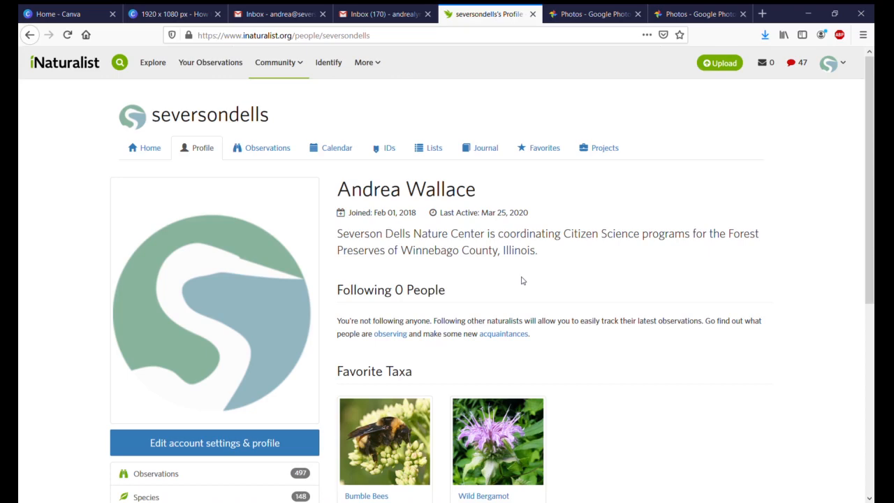
Step: View the account's own observations, and open the Crimson-breasted Gonolek observation from the worldwide list
left_click(215, 65)
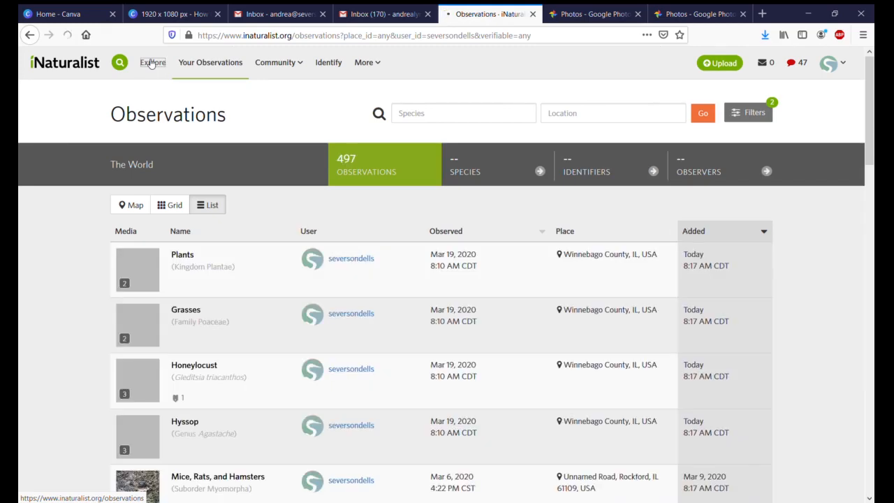
left_click(151, 64)
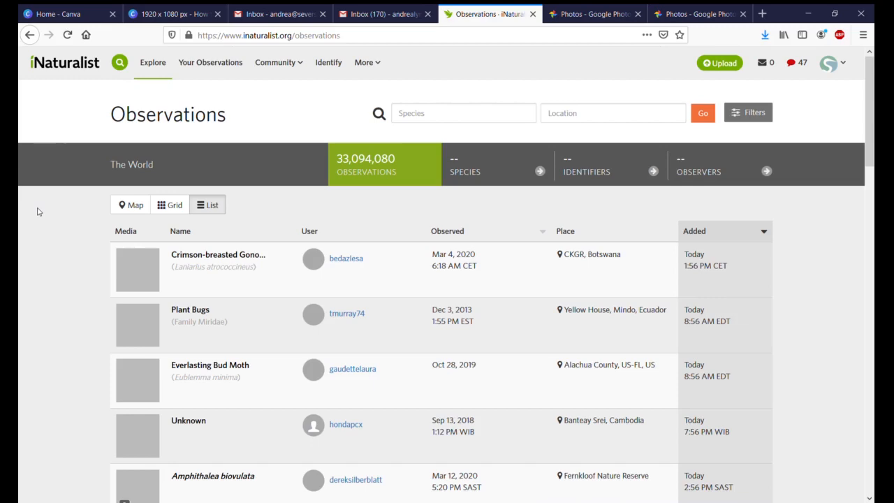
scroll(41, 212, "down", 2)
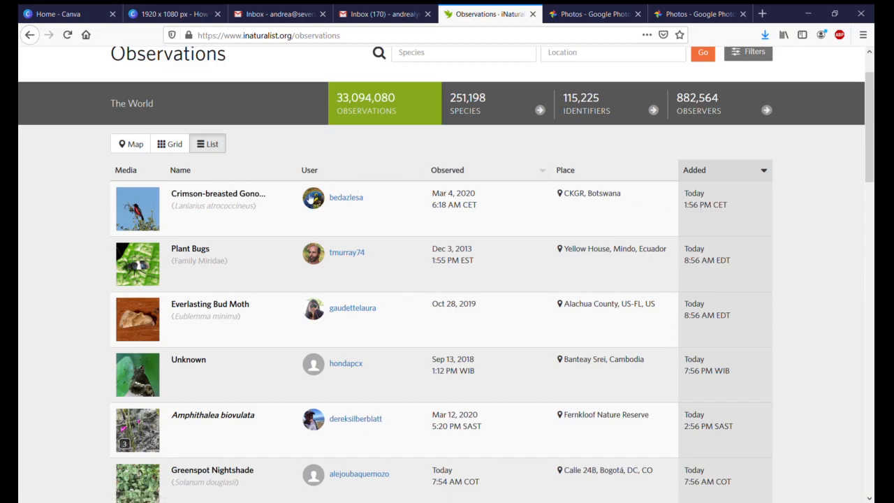
left_click(254, 200)
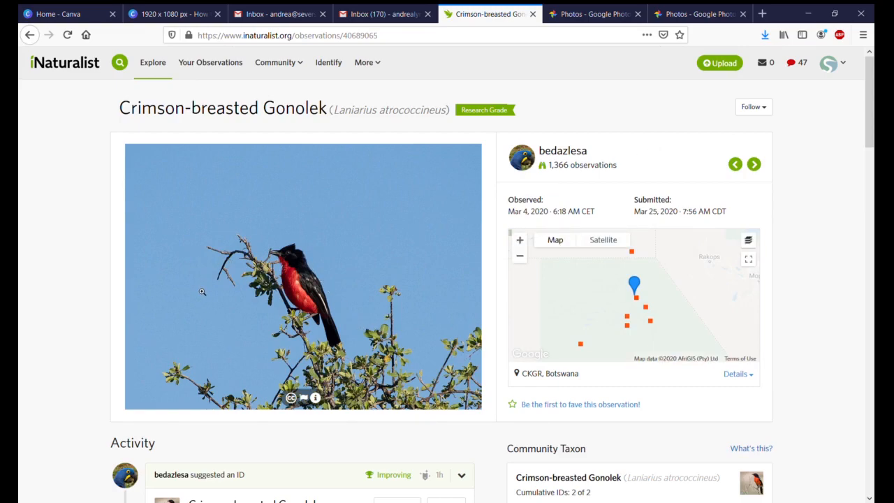
Step: Examine where the Crimson-breasted Gonolek was observed by zooming its location map out and back in
scroll(204, 291, "down", 2)
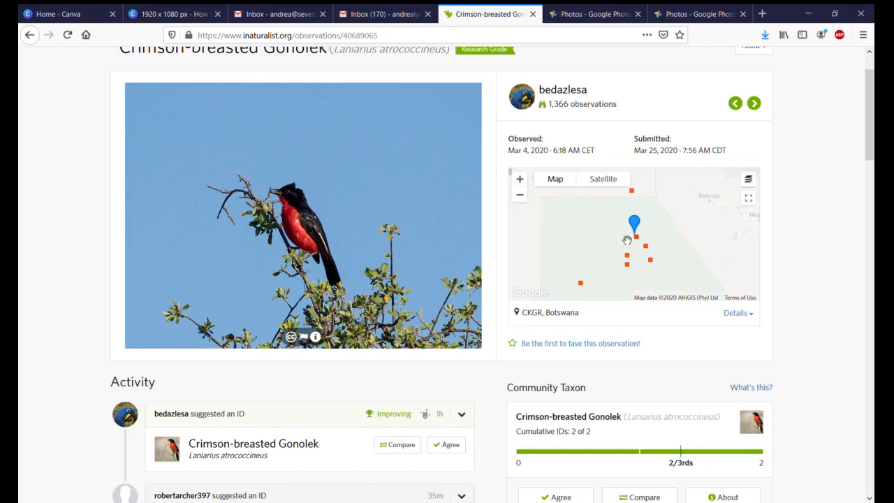
scroll(626, 241, "down", 1)
scroll(663, 261, "down", 1)
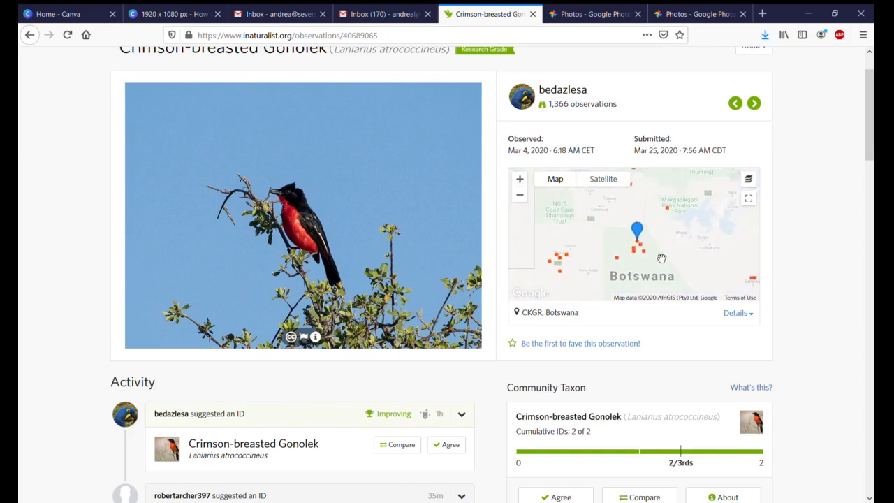
scroll(657, 254, "up", 2)
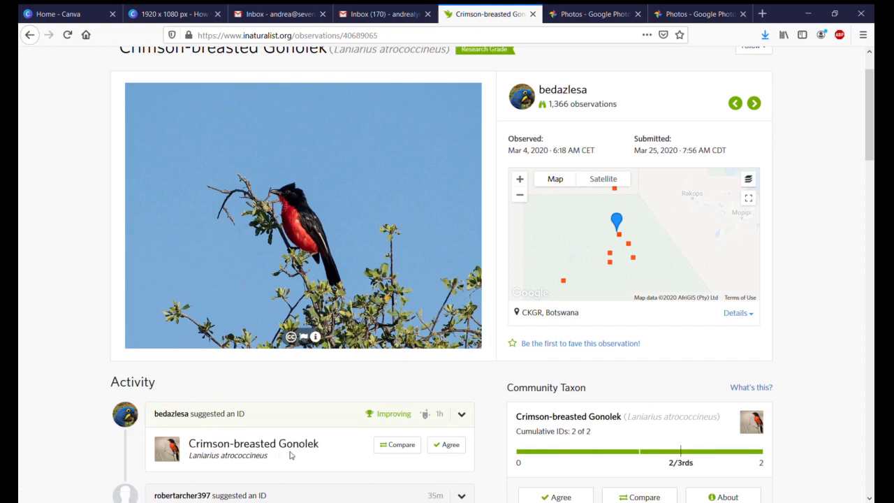
Step: Read the identifications suggested in the observation's activity and compare them with the bird photo
scroll(290, 455, "down", 3)
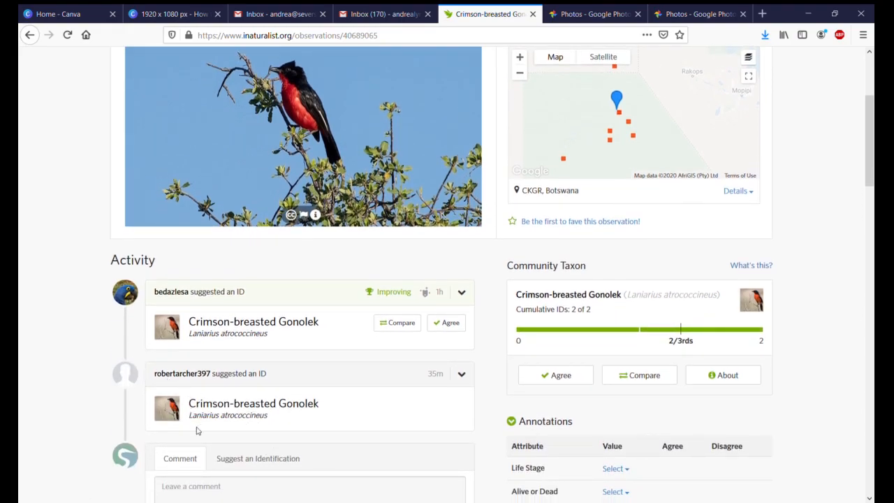
scroll(225, 349, "up", 2)
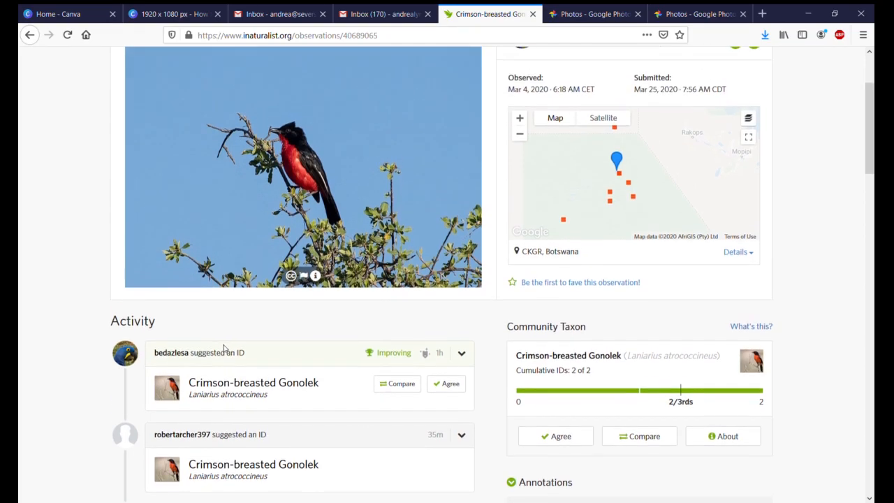
scroll(224, 349, "up", 2)
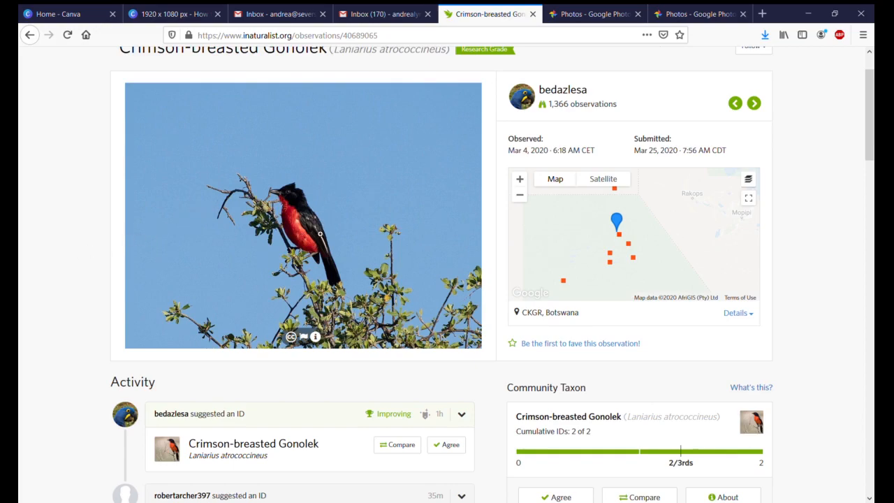
scroll(319, 234, "down", 2)
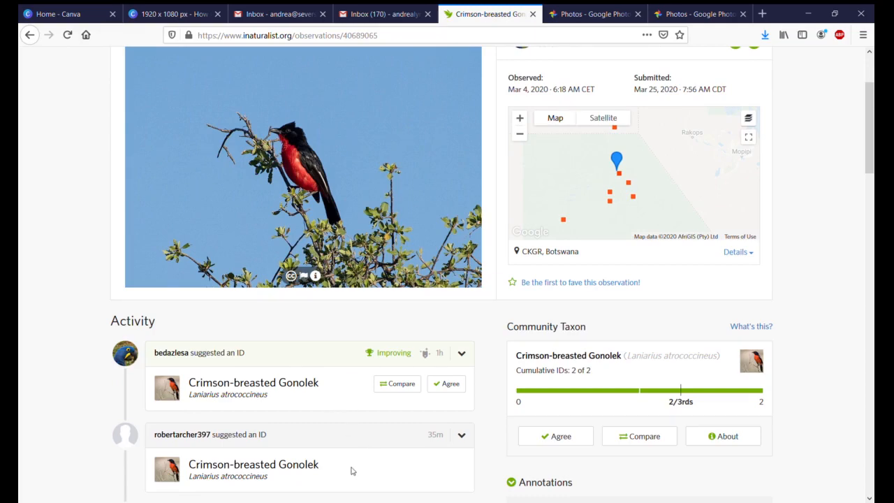
scroll(351, 470, "up", 2)
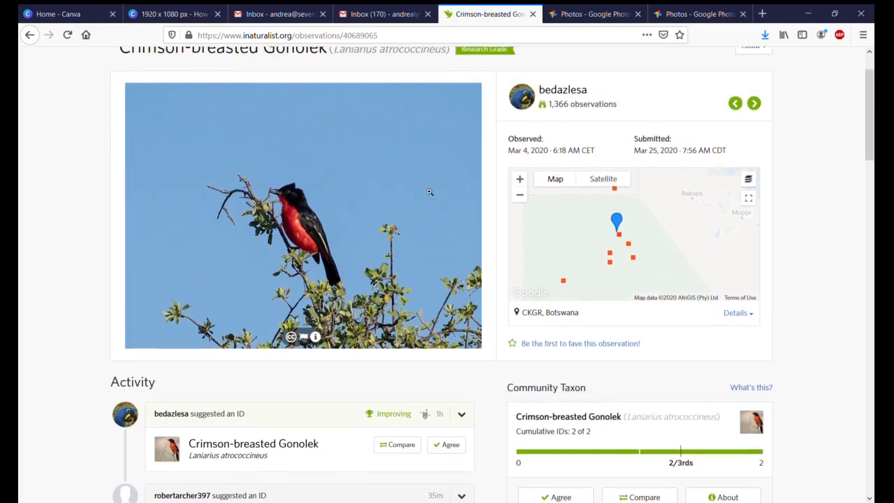
scroll(473, 77, "up", 2)
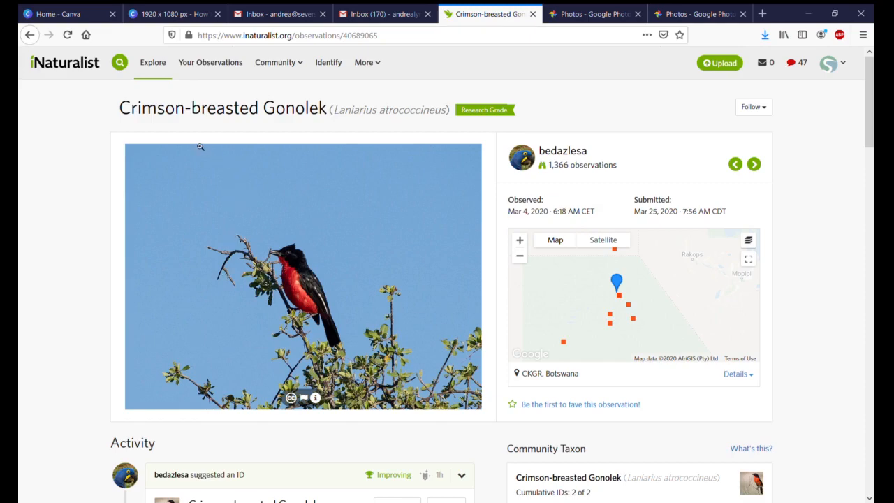
Step: Show all worldwide observations on the map and zoom in on the eastern United States and Great Lakes
left_click(156, 63)
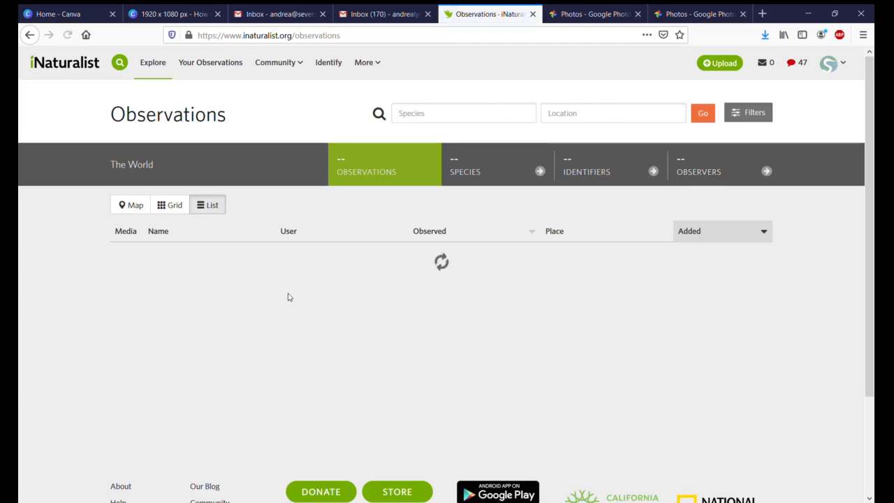
left_click(139, 205)
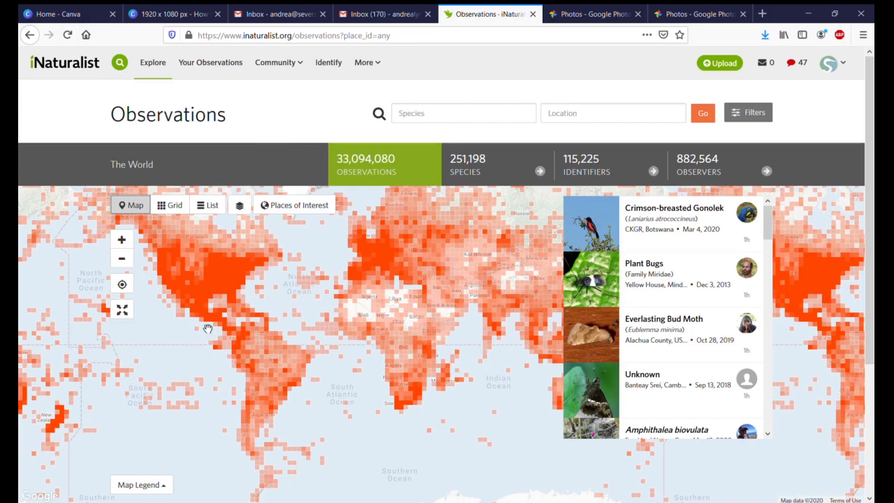
left_click_drag(203, 326, 269, 368)
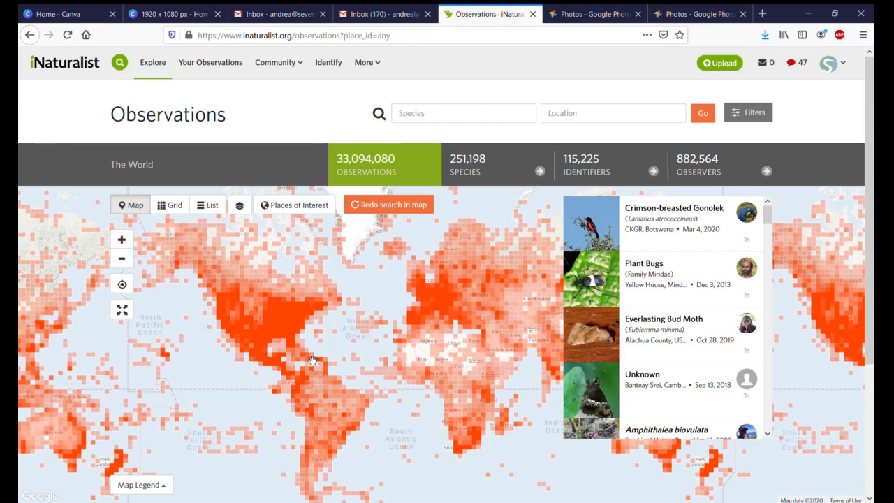
scroll(279, 329, "up", 3)
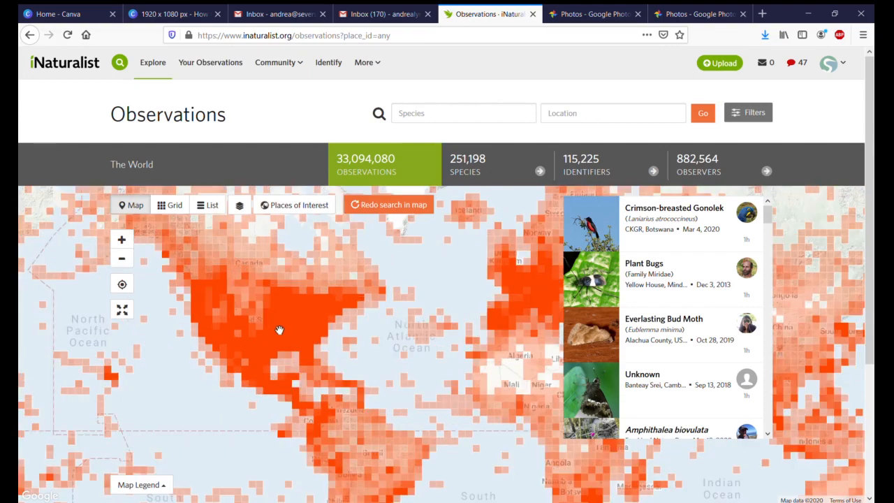
left_click_drag(345, 341, 425, 410)
scroll(321, 304, "up", 1)
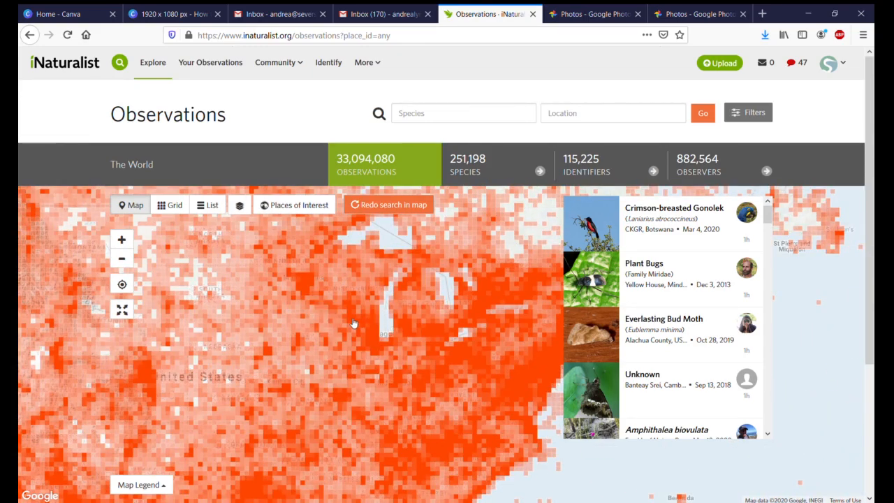
Step: Switch the worldwide observations to list view and look through the most recently added entries
left_click(209, 205)
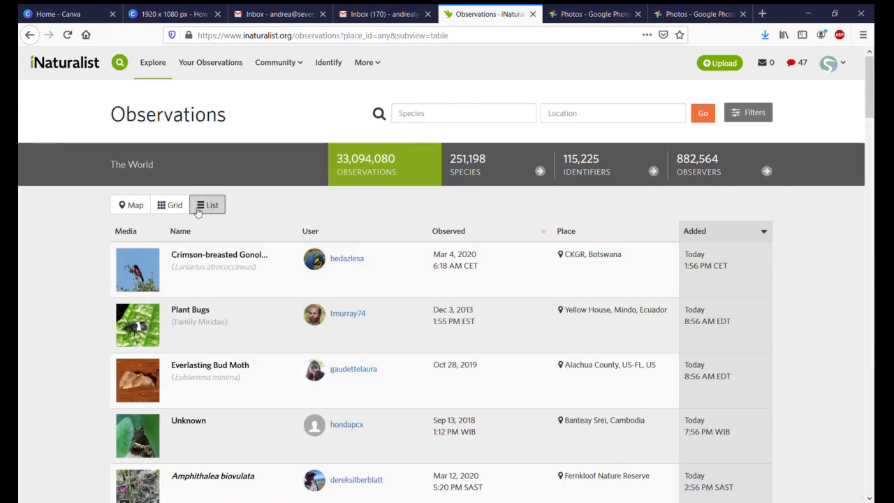
scroll(322, 291, "down", 2)
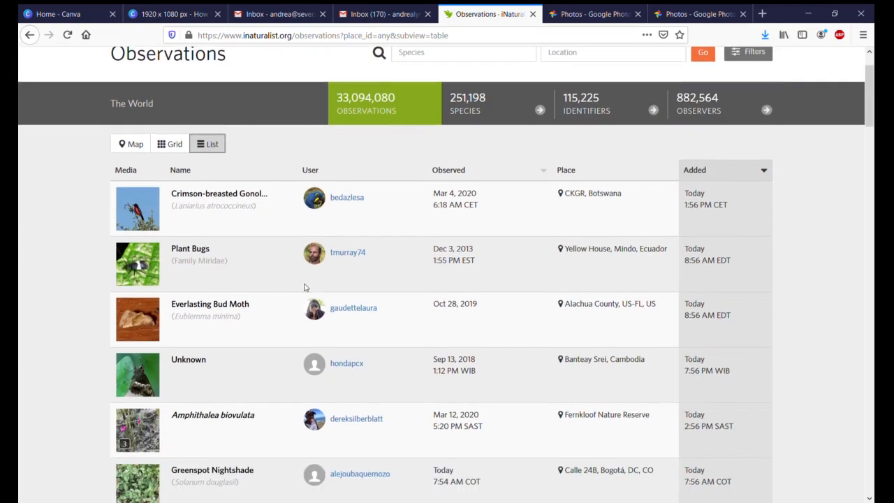
scroll(302, 280, "down", 5)
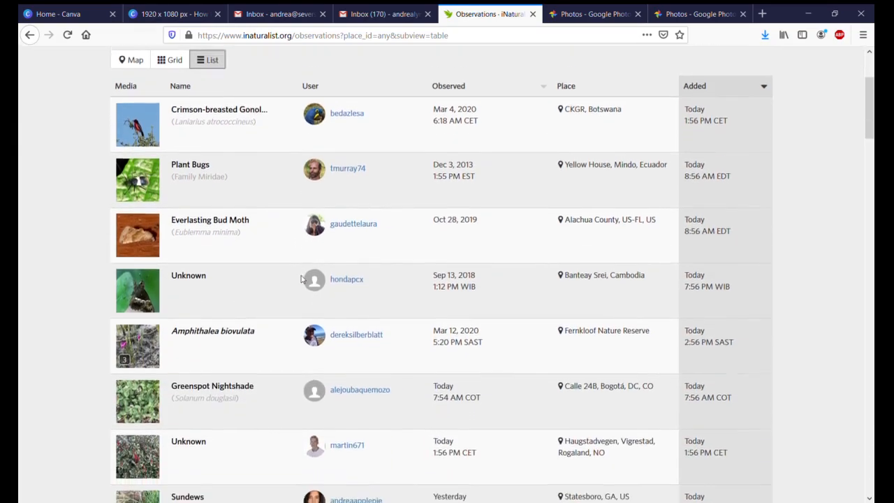
scroll(301, 279, "up", 6)
scroll(301, 279, "up", 2)
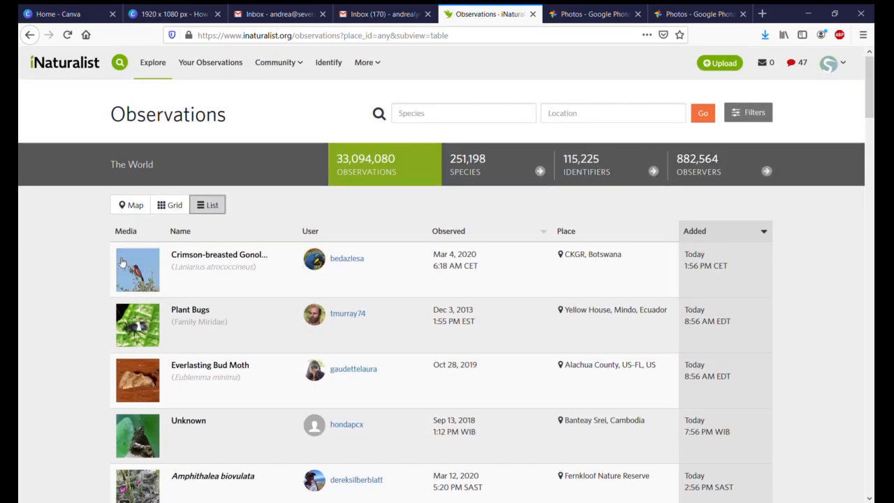
Step: Search the species for "Bergamot" and filter the observations to Wild Bergamot (Monarda fistulosa)
left_click(429, 114)
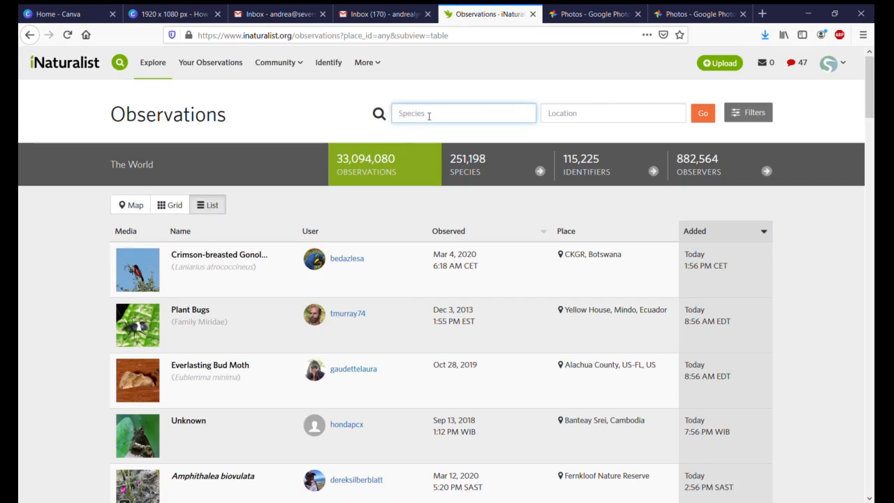
type("Bergamot")
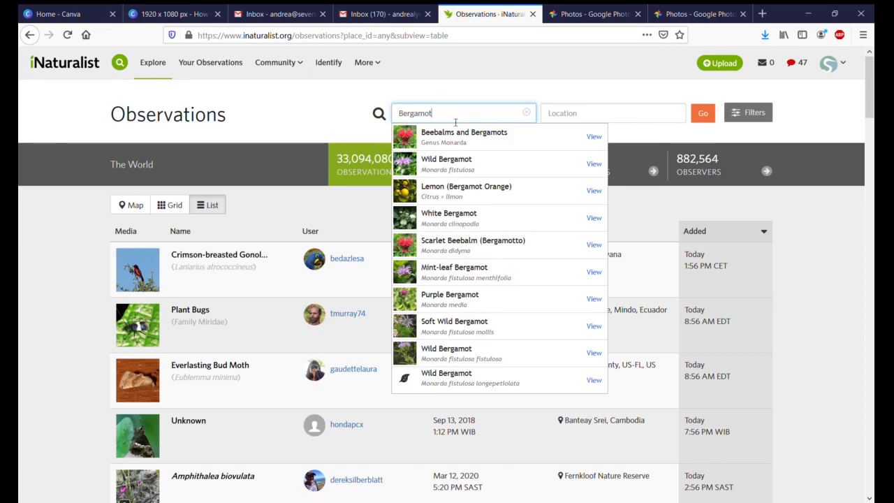
left_click(470, 158)
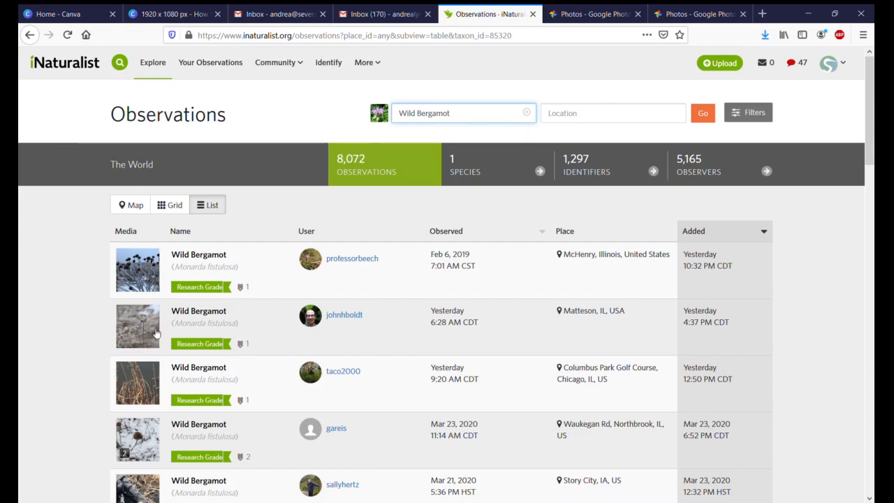
Step: View the Wild Bergamot observation from McHenry, Illinois, and return to the observation list
left_click(225, 257)
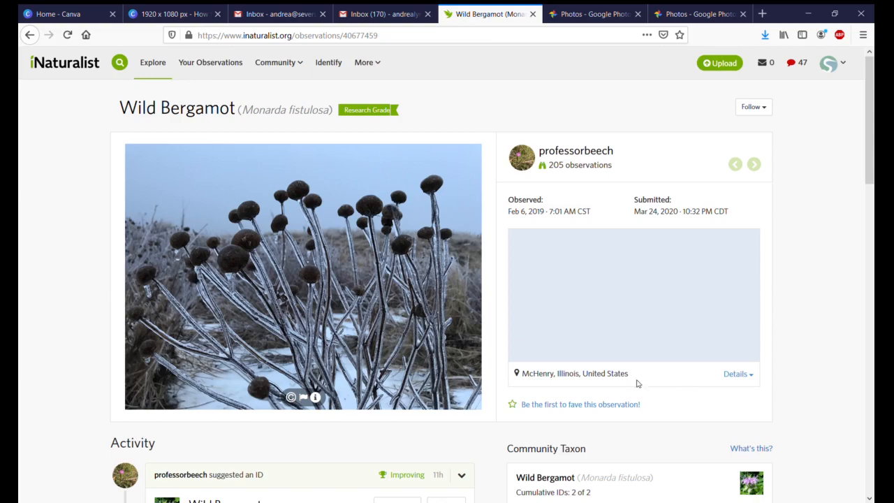
left_click(28, 34)
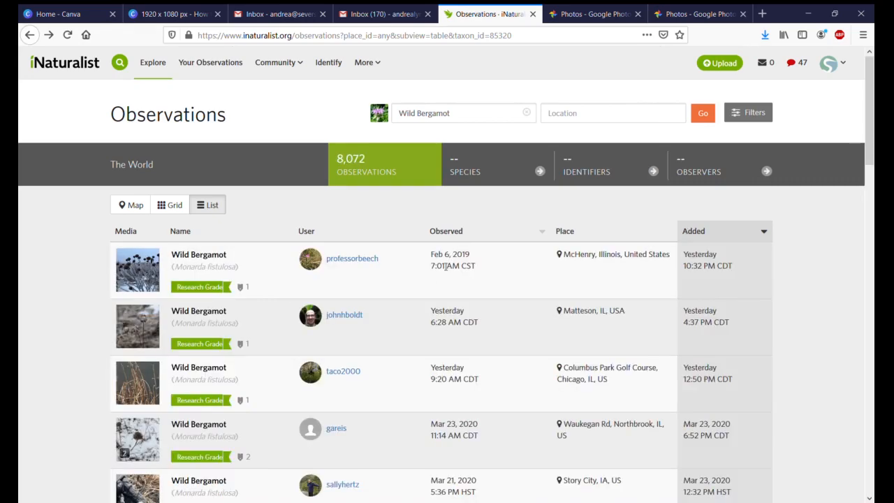
Step: Open the Story City, IA observation, agree with its Wild Bergamot identification and review the activity entries
scroll(409, 285, "down", 5)
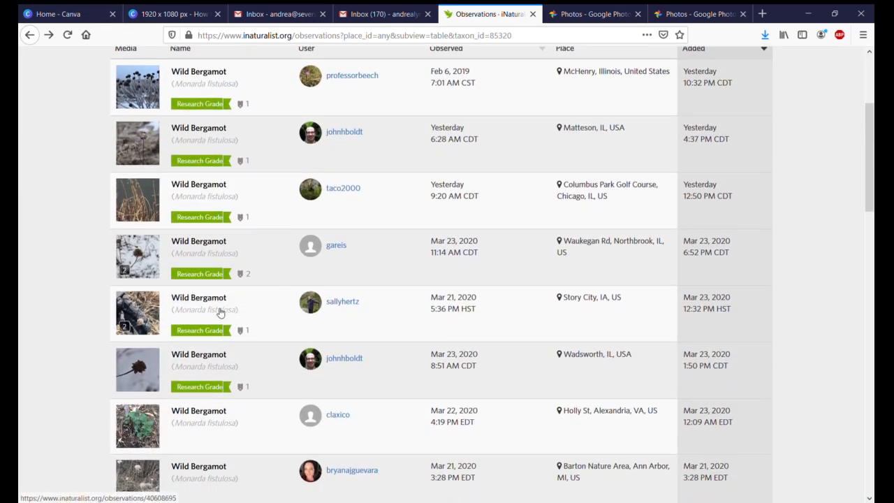
left_click(205, 299)
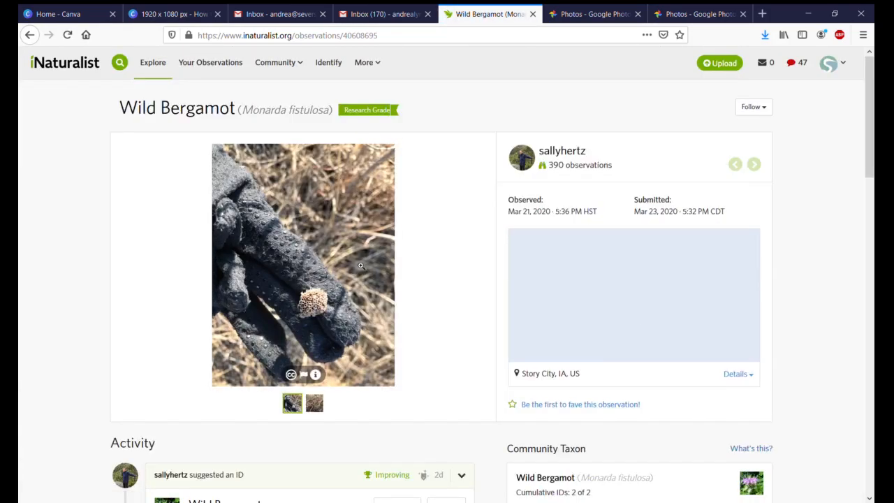
scroll(360, 266, "down", 2)
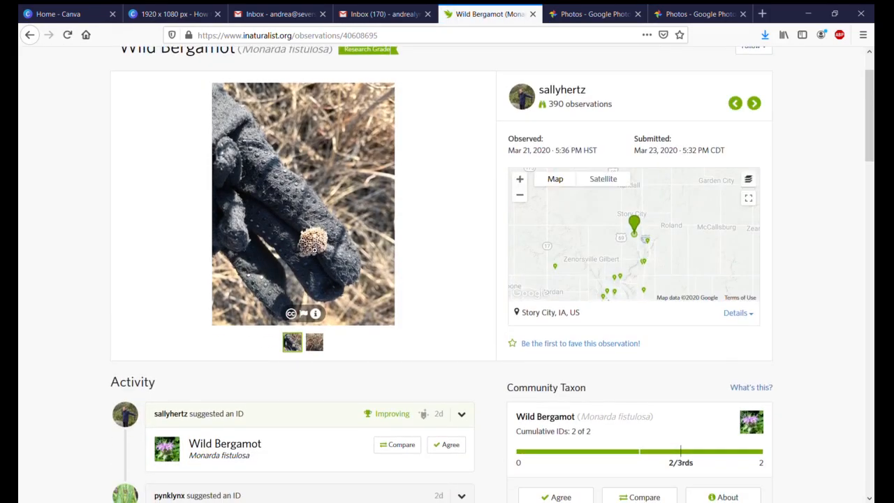
scroll(314, 249, "down", 2)
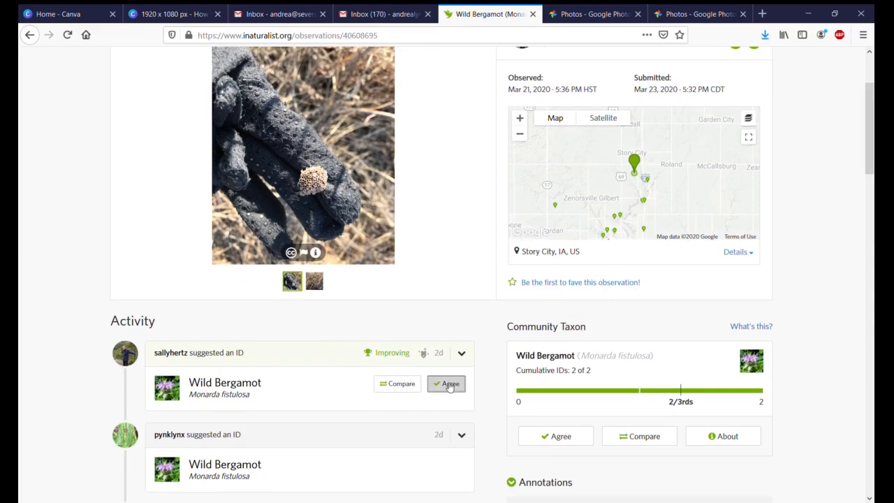
left_click(449, 385)
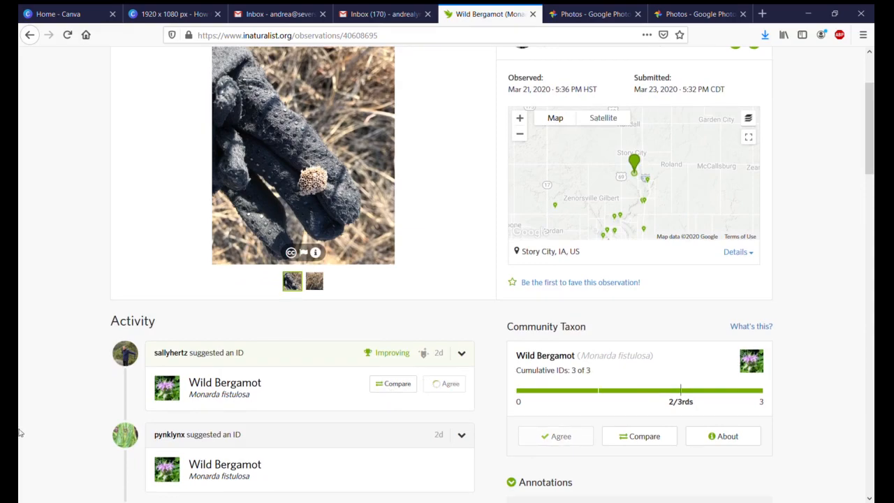
scroll(256, 390, "down", 4)
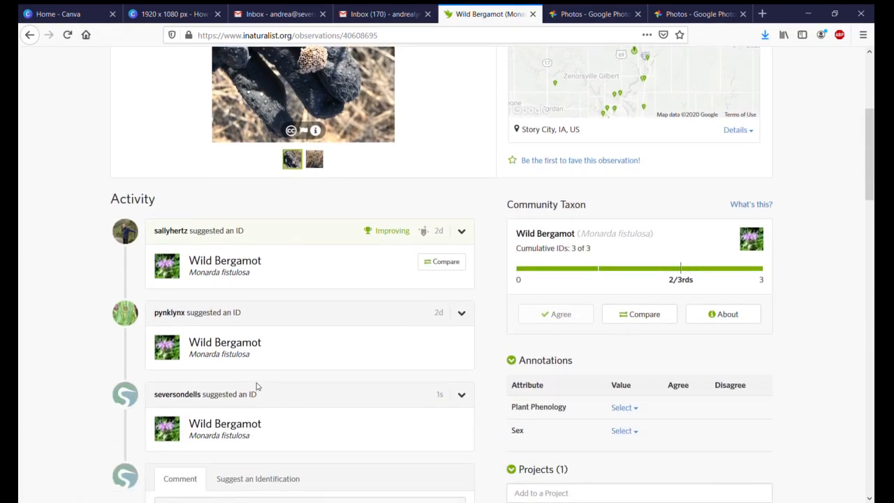
scroll(257, 389, "down", 4)
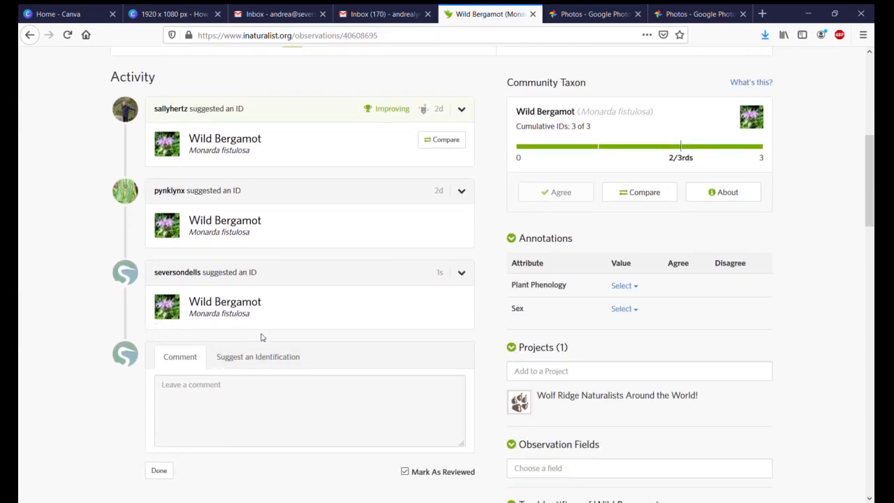
scroll(273, 296, "up", 5)
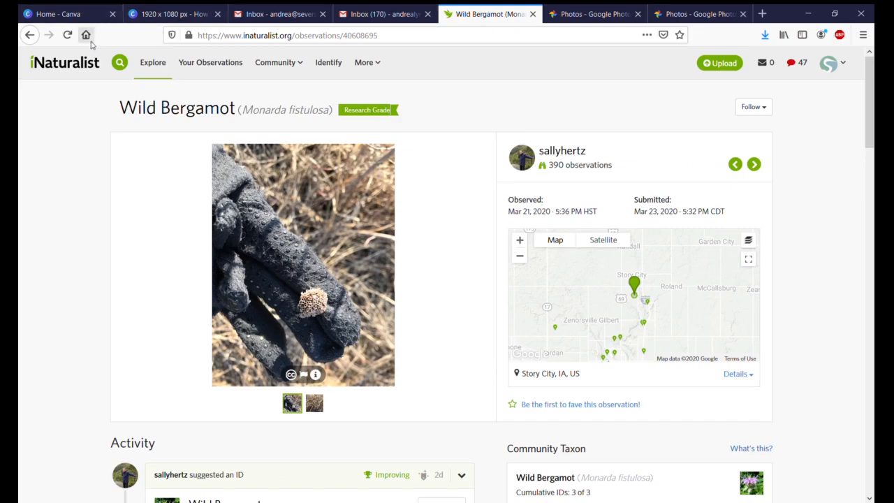
Step: Return to the observation list and clear the Wild Bergamot species filter
left_click(28, 35)
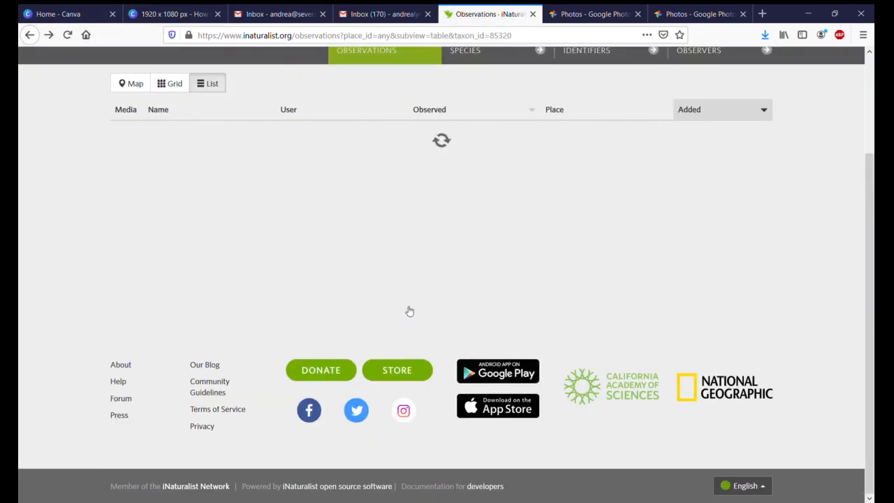
scroll(402, 296, "up", 3)
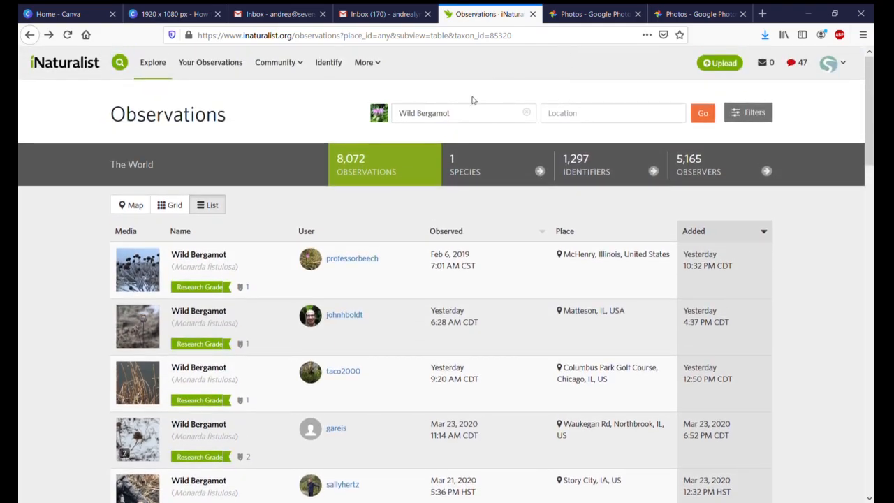
scroll(395, 294, "down", 3)
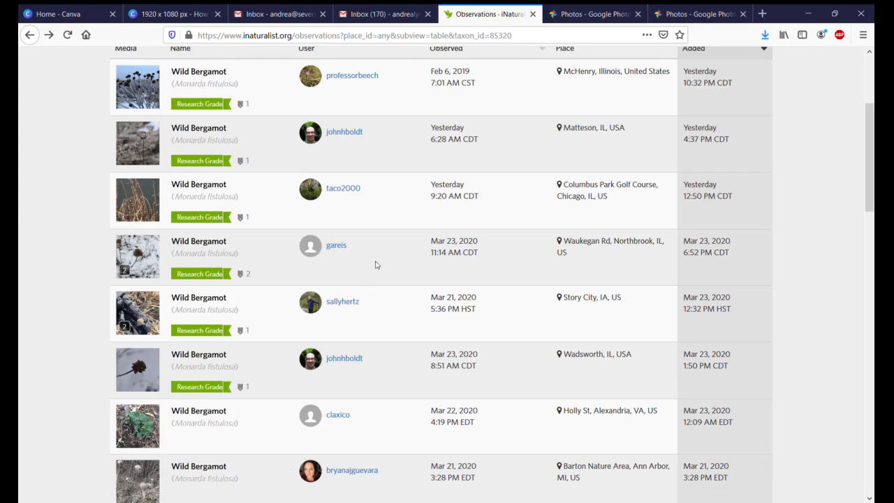
scroll(391, 244, "up", 3)
left_click(527, 113)
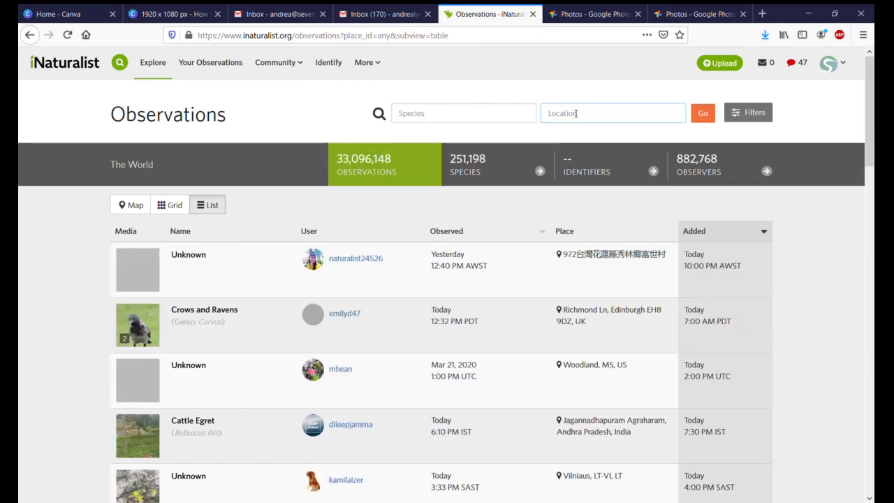
Step: Filter the observations by location to Winnebago County, IL, USA
type("We")
type("i")
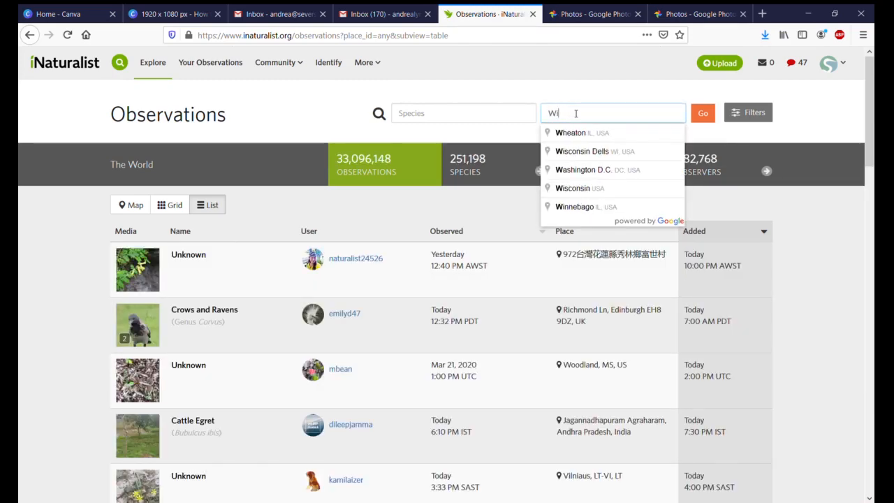
type("nnea")
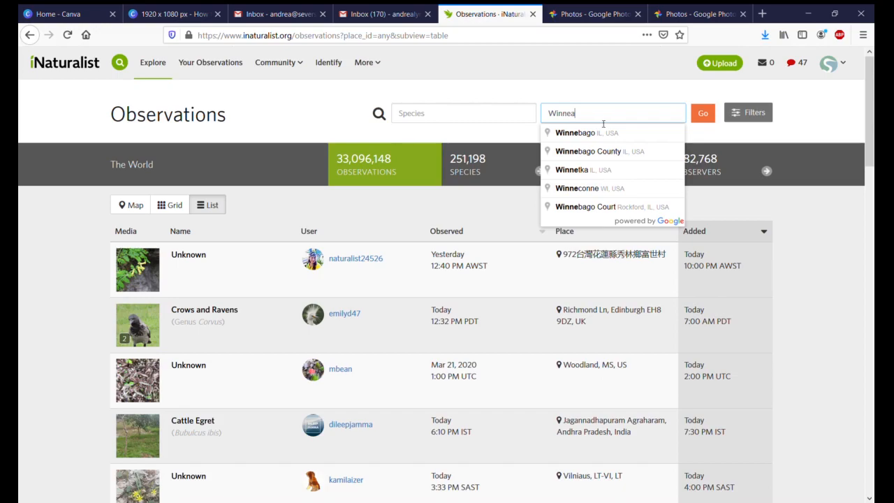
left_click(608, 151)
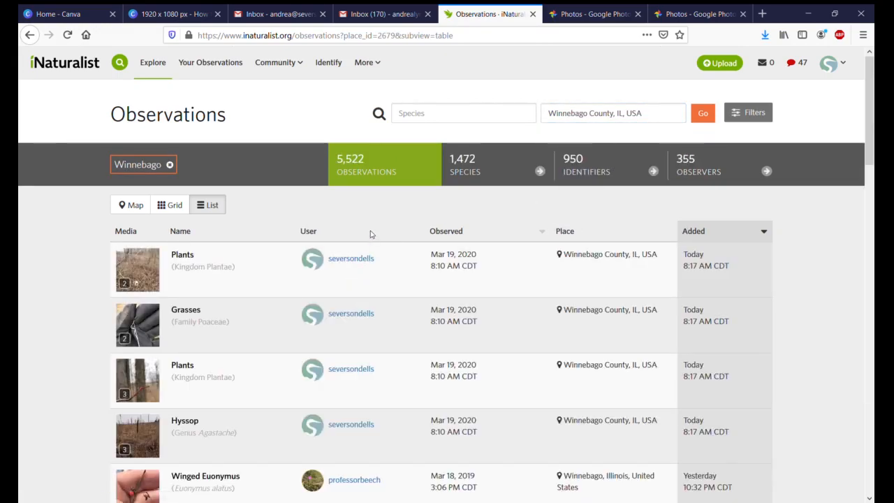
Step: Open the Boreal Chorus Frog sound observation from Roscoe, IL, and agree with its identification
scroll(235, 255, "down", 3)
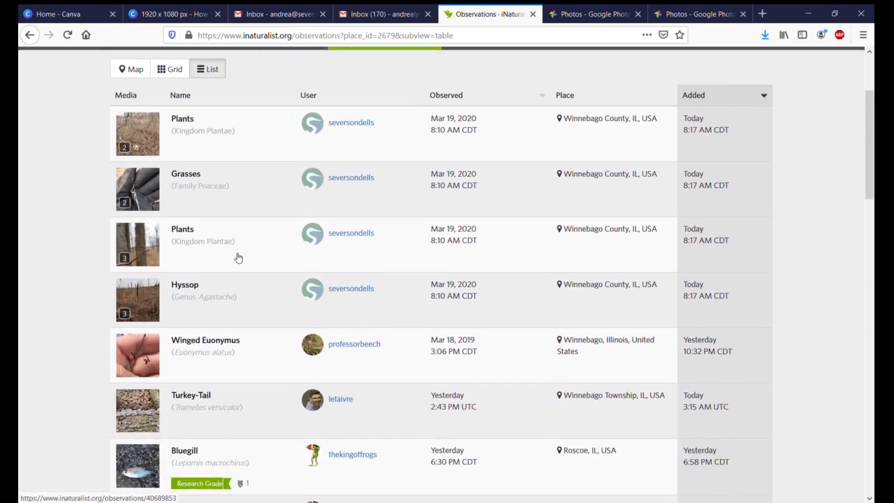
scroll(233, 263, "down", 9)
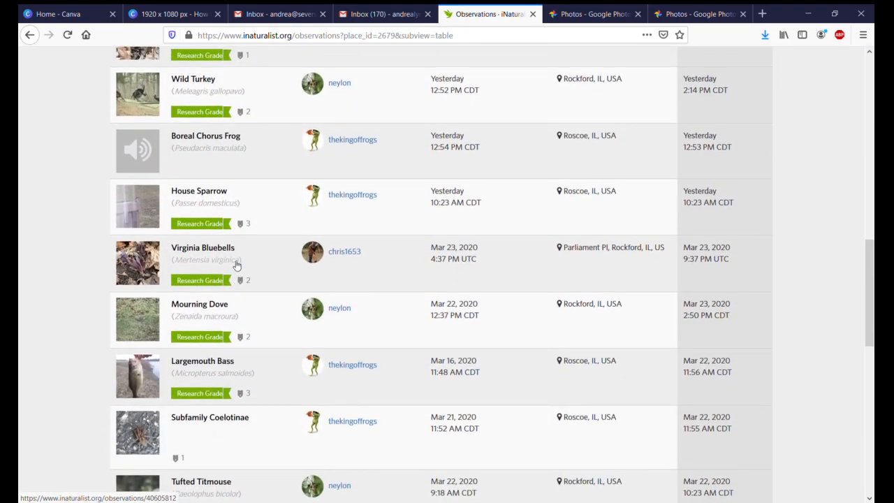
left_click(201, 137)
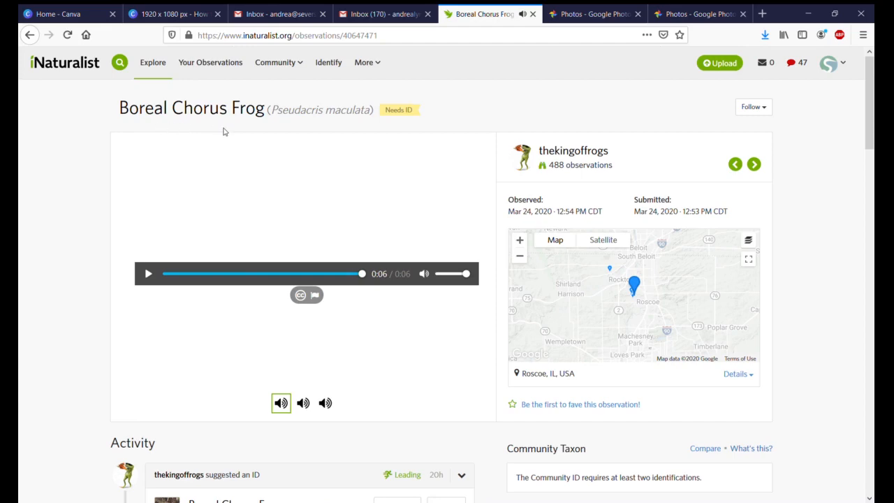
scroll(280, 297, "down", 3)
left_click(447, 323)
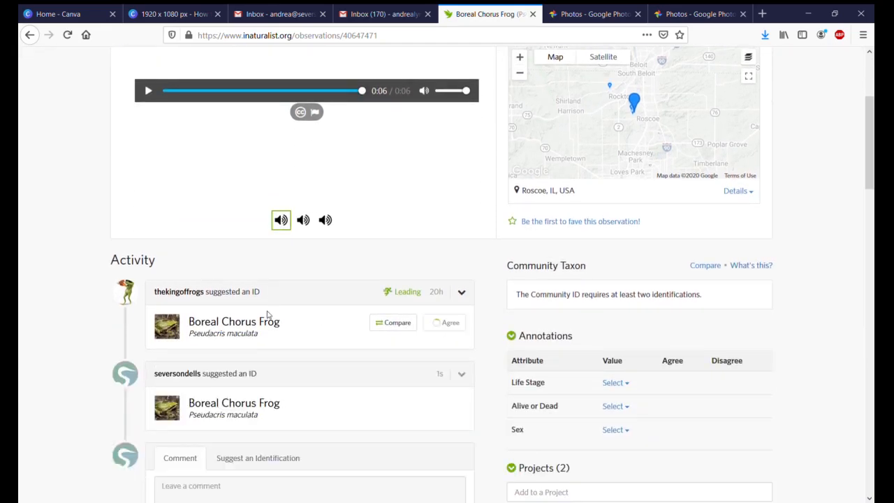
scroll(263, 310, "up", 3)
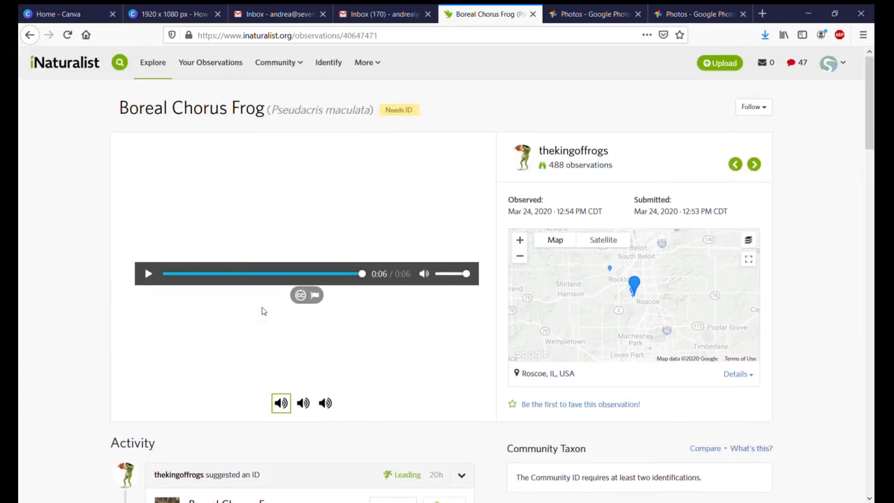
Step: Return to the worldwide observations, look over the available search filters and switch the results to map view
left_click(145, 66)
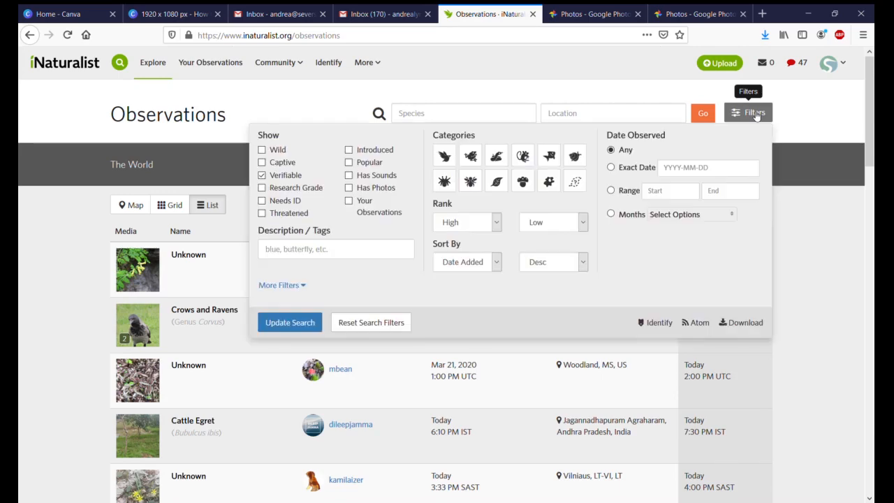
left_click(756, 116)
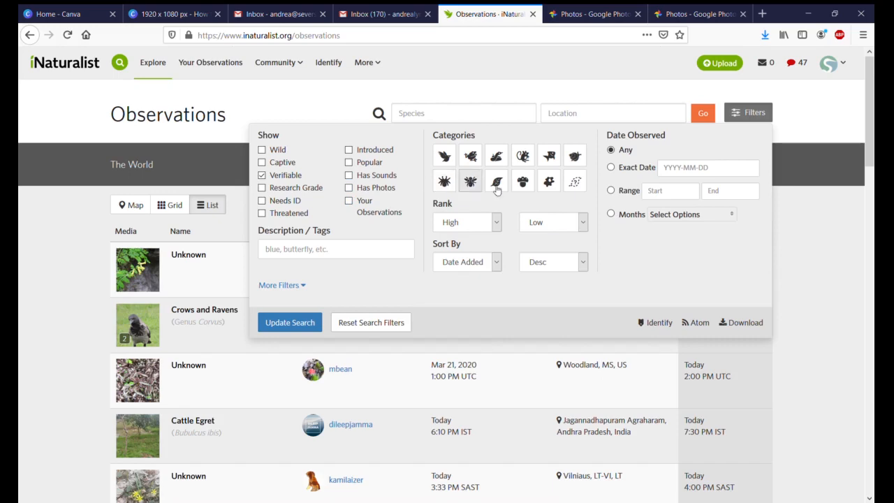
left_click(314, 109)
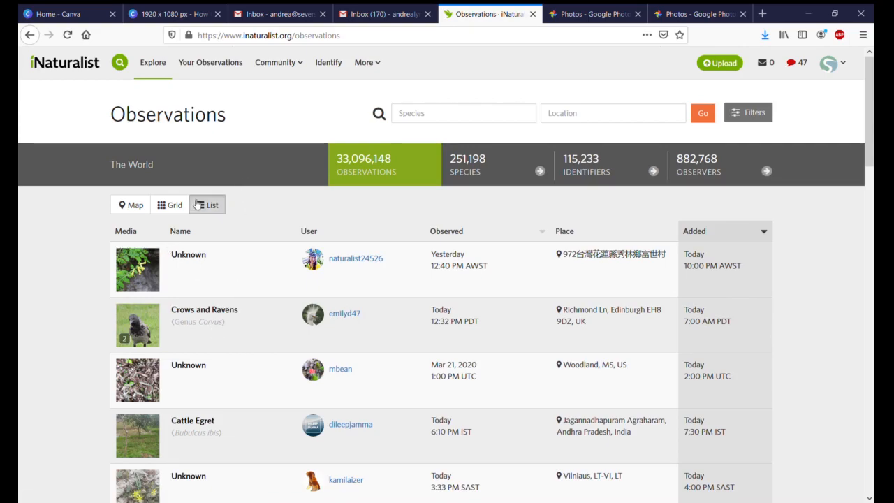
left_click(135, 206)
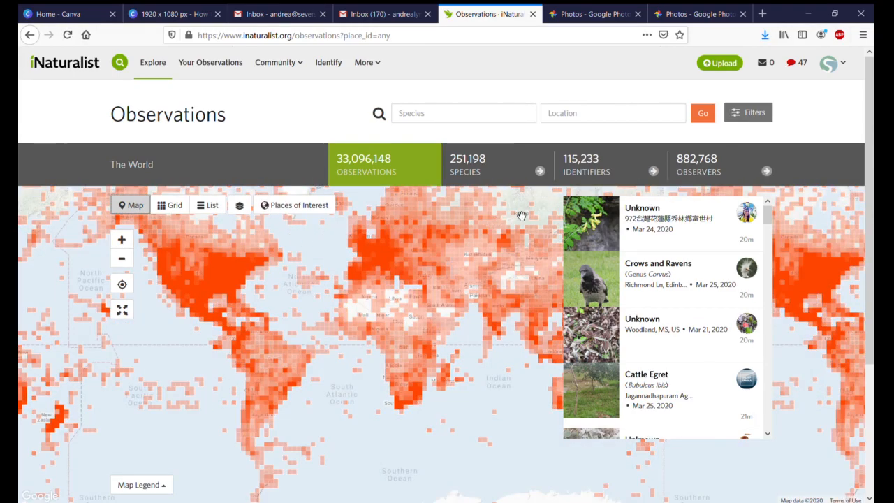
Step: Start a new observation upload and add the photo of the mottled dark-red plant
left_click(723, 66)
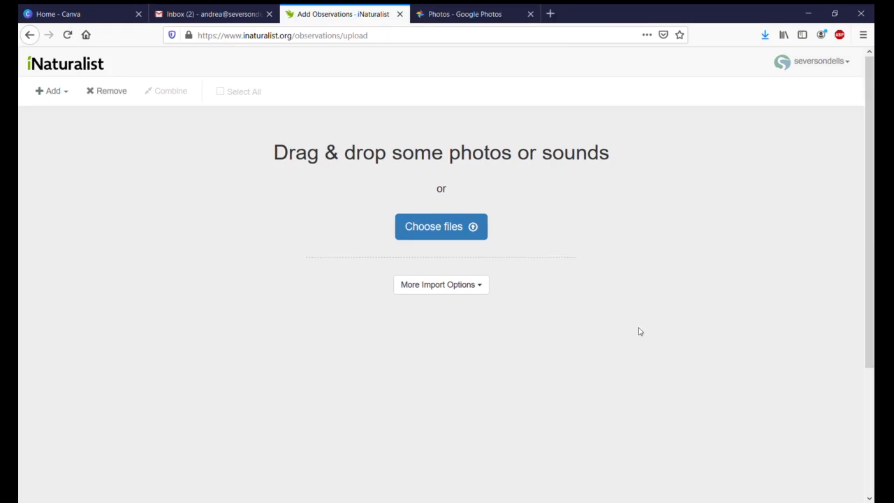
left_click(461, 227)
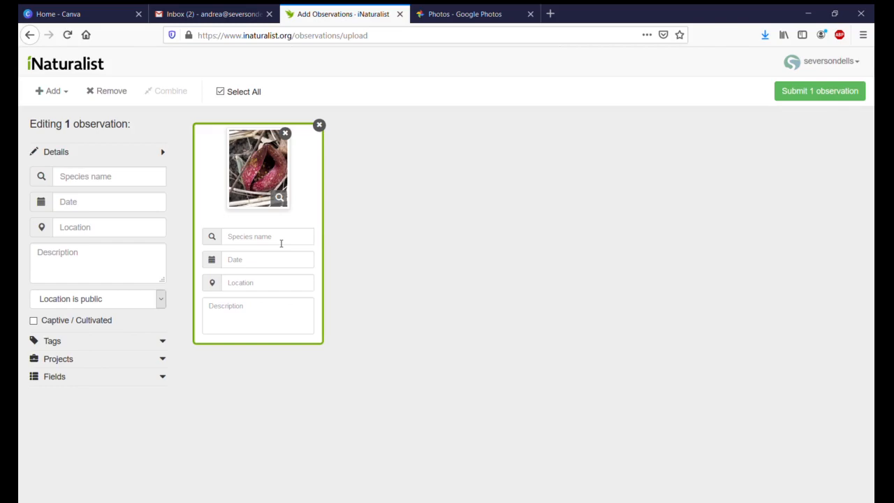
Step: Open the species page for the suggested Eastern Skunk Cabbage and examine the monthly observation totals in its seasonality chart
left_click(281, 237)
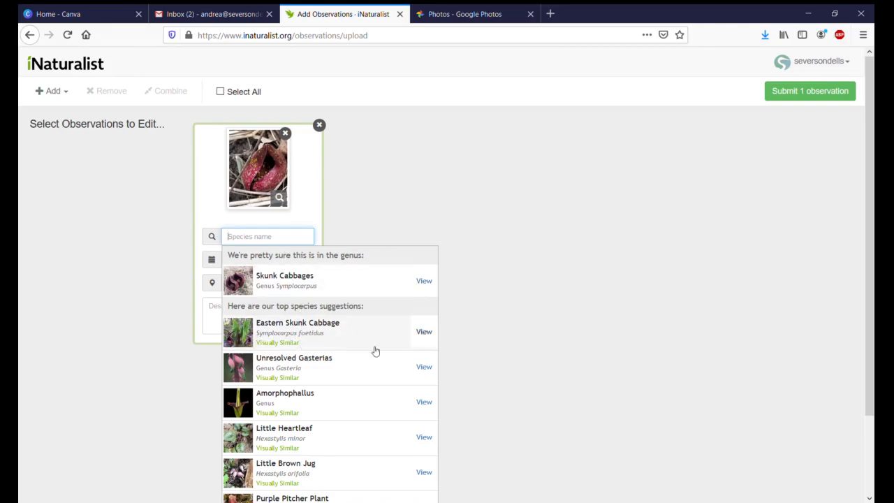
left_click(424, 333)
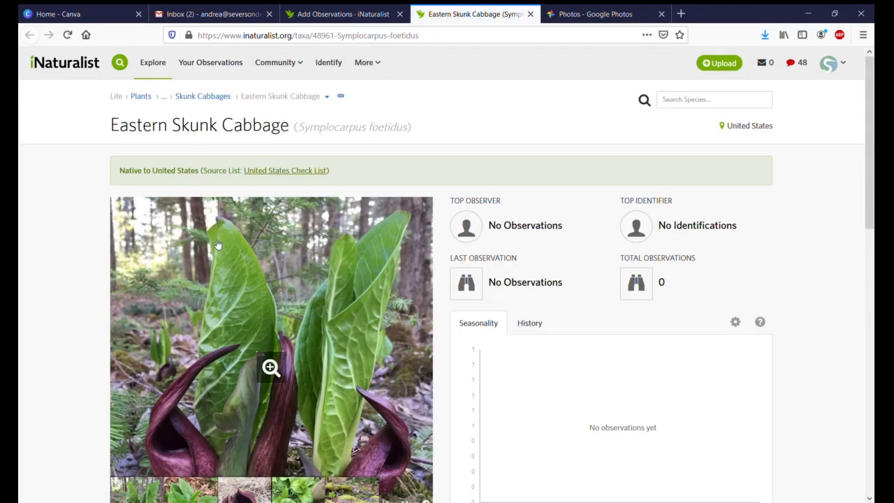
scroll(214, 243, "down", 3)
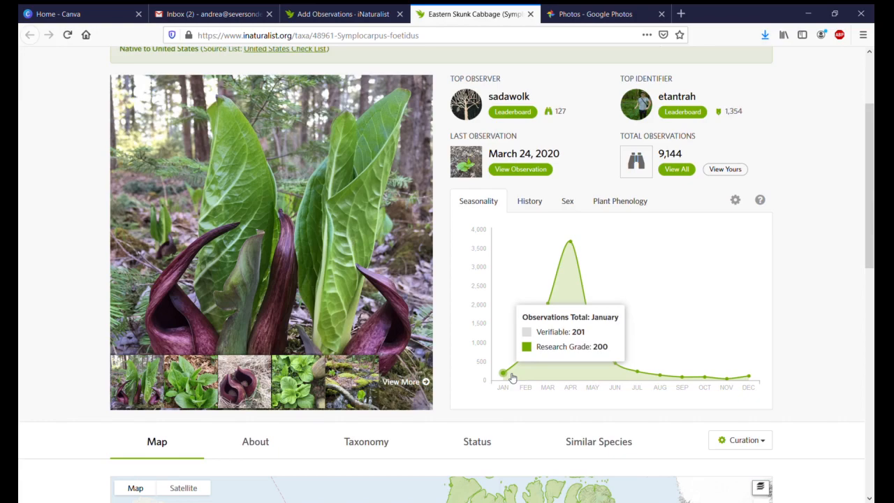
mouse_move(544, 319)
mouse_move(574, 248)
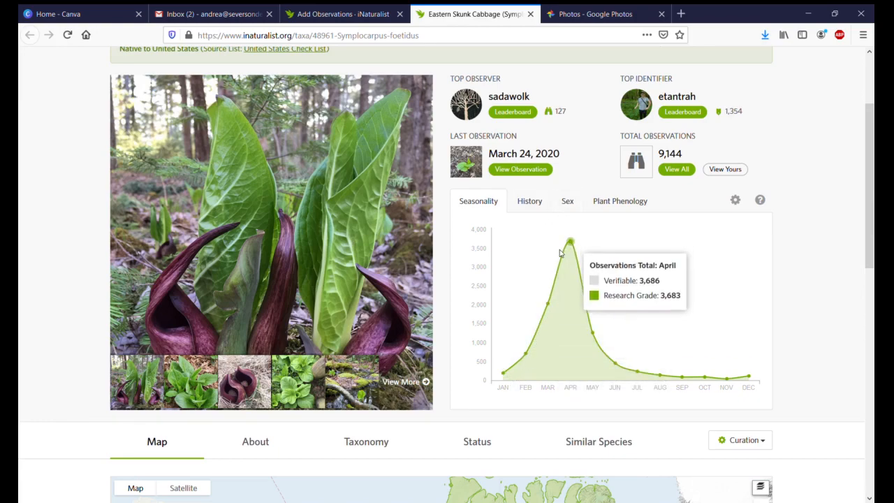
mouse_move(533, 355)
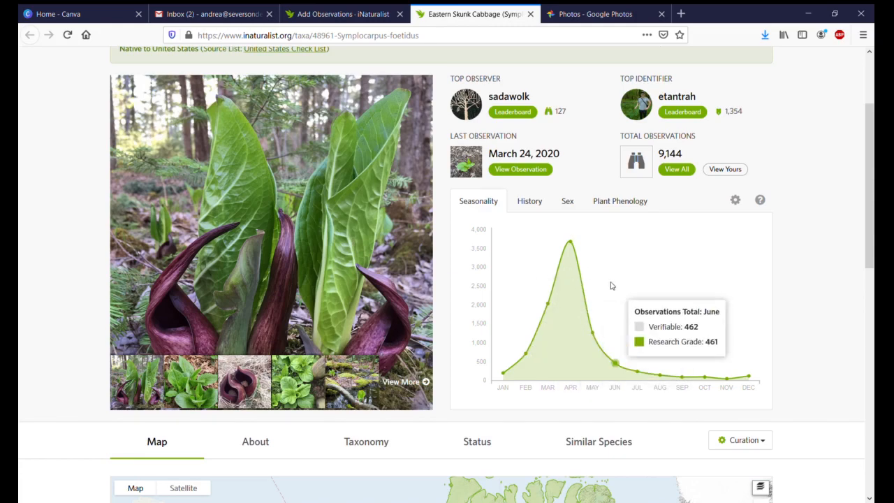
Step: Examine the Eastern Skunk Cabbage range map, zoomed in on the United States and southern Canada
scroll(791, 266, "down", 2)
scroll(792, 268, "down", 3)
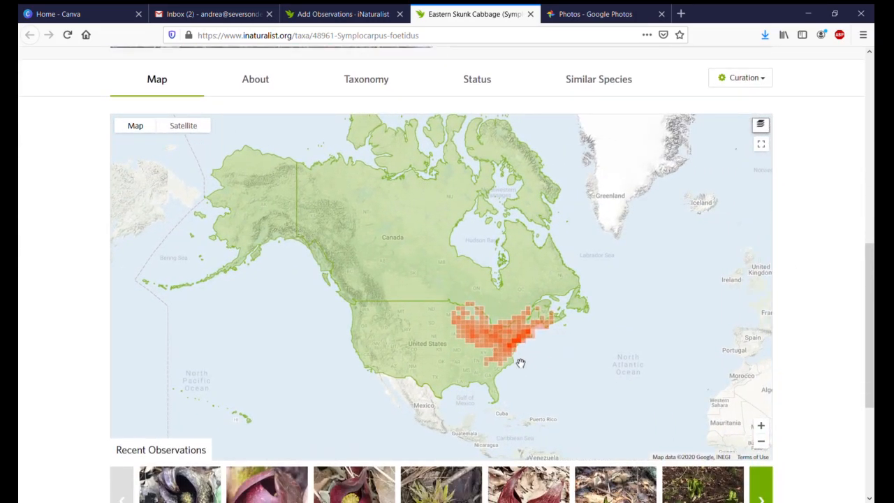
scroll(522, 365, "up", 2)
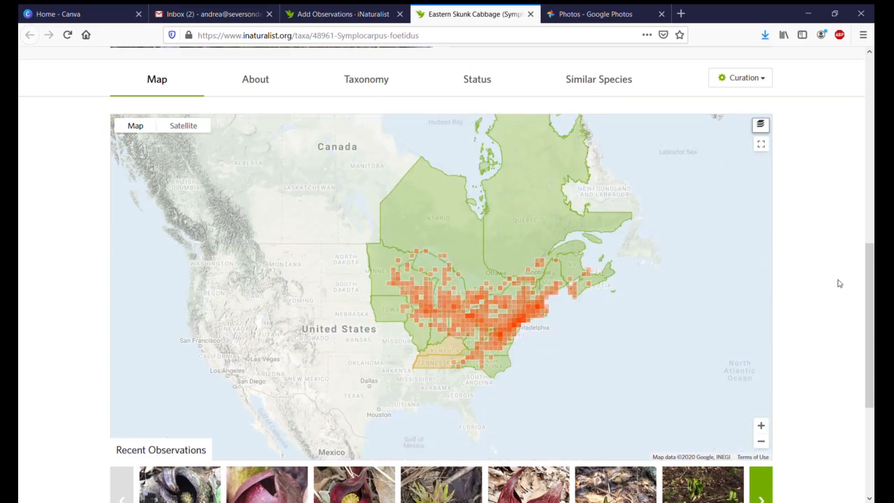
Step: Close the Eastern Skunk Cabbage species page and return to the observation upload
scroll(832, 281, "up", 6)
scroll(824, 282, "up", 2)
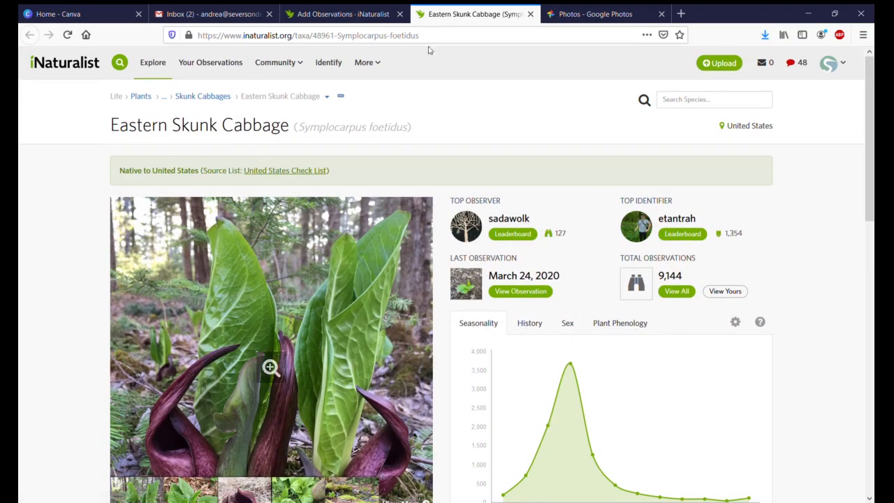
left_click(530, 14)
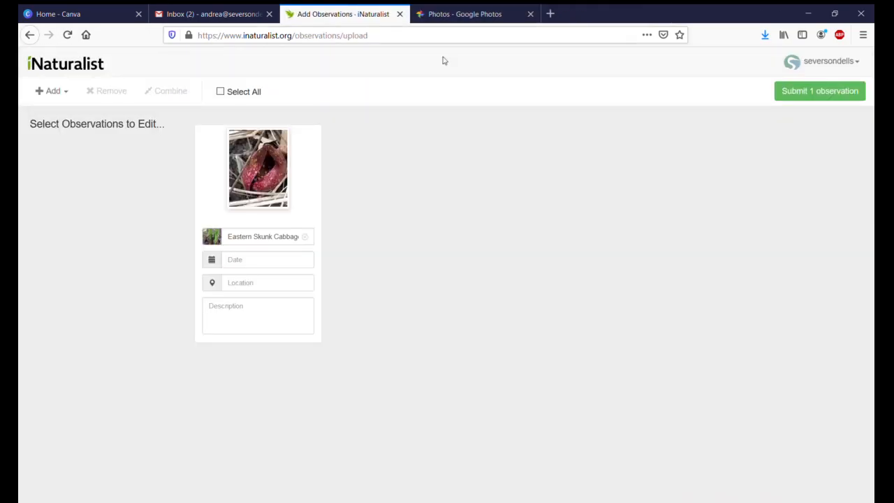
Step: Clear the observation's species name and choose Eastern Skunk Cabbage again from the top species suggestions
left_click(272, 239)
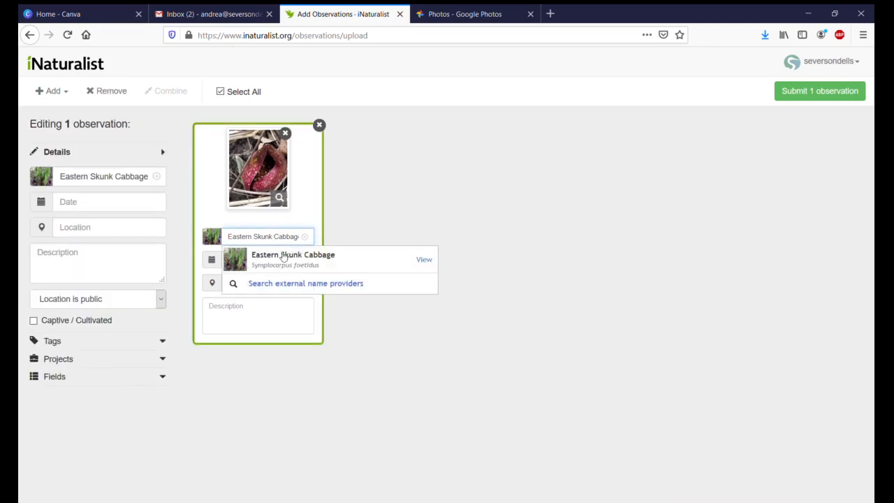
left_click(341, 268)
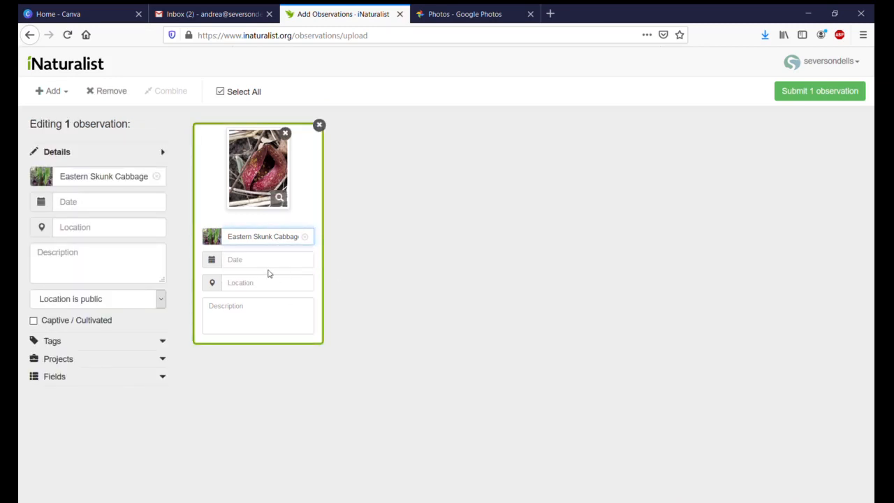
left_click(296, 239)
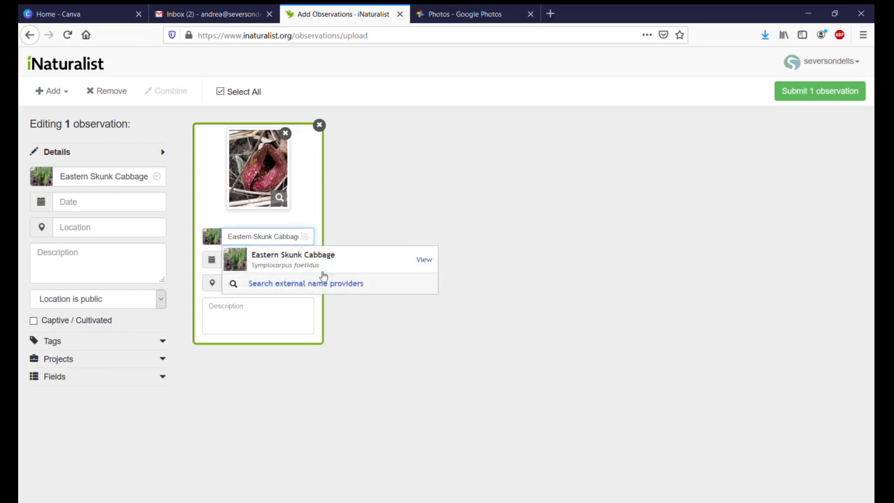
left_click(305, 242)
left_click(305, 242)
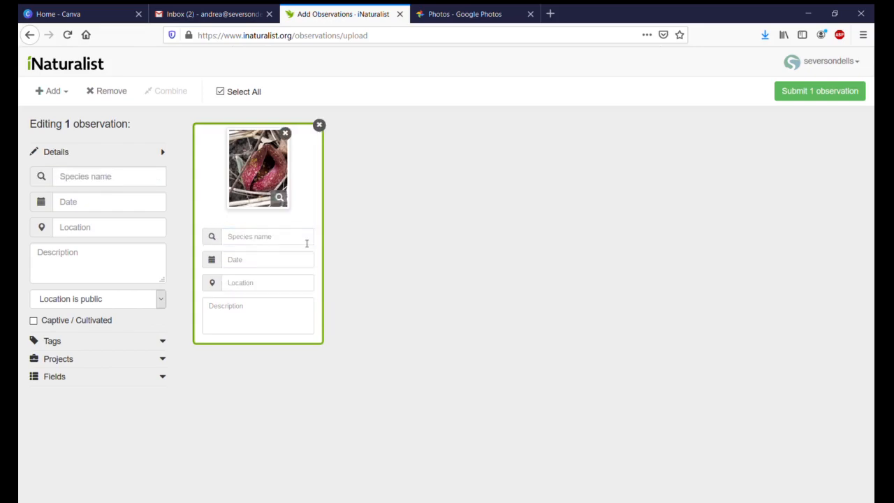
left_click(290, 241)
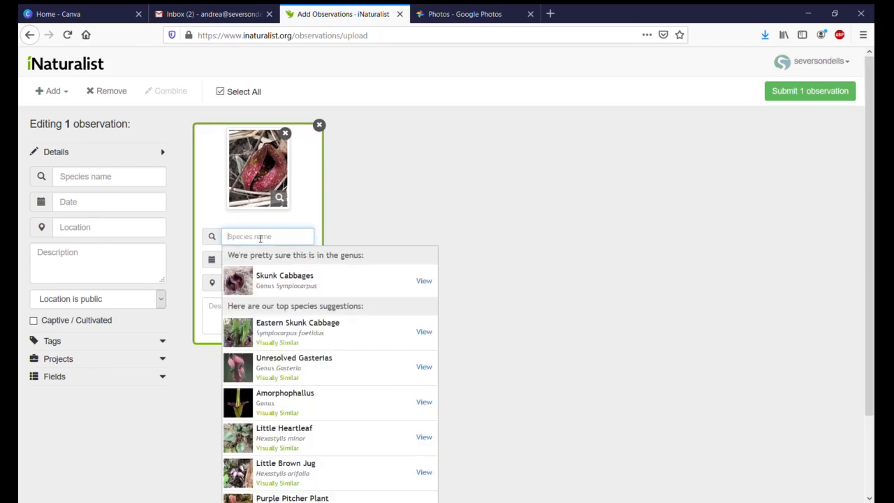
left_click(315, 324)
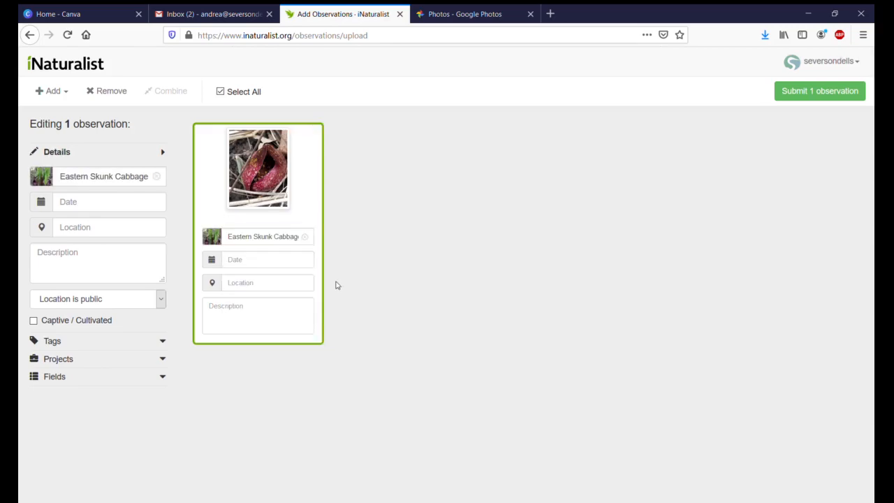
Step: Set the observation's date and time to March 15, 2020, 1:05 PM
left_click(293, 264)
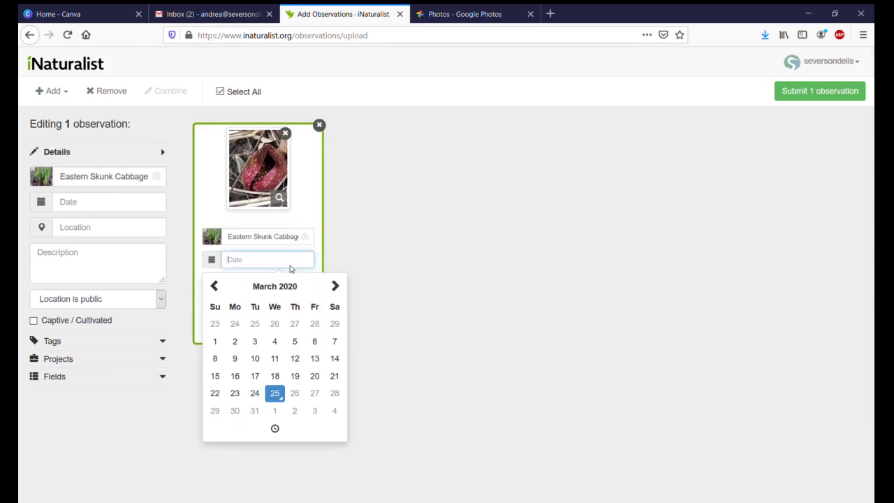
left_click(216, 377)
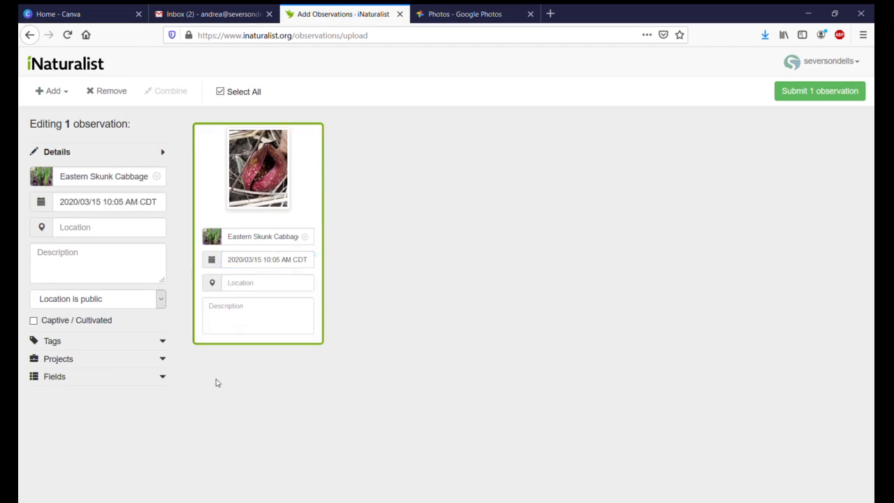
left_click(293, 263)
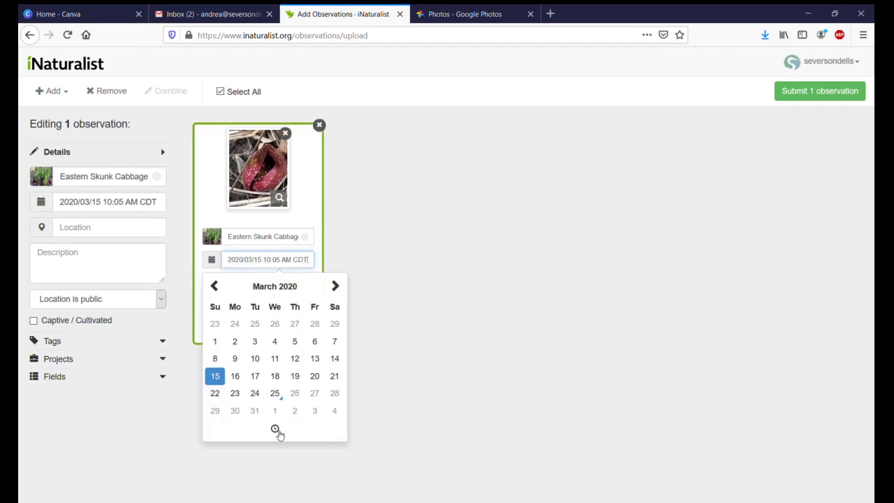
left_click(276, 430)
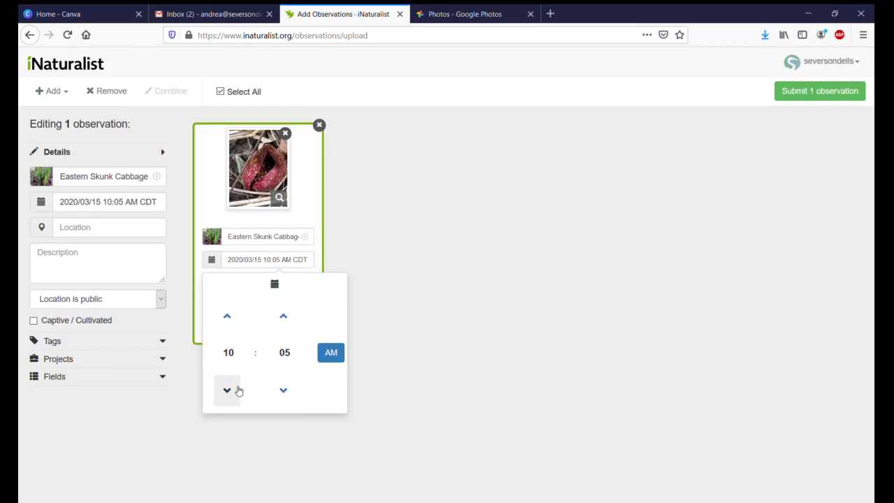
left_click(235, 319)
left_click(235, 320)
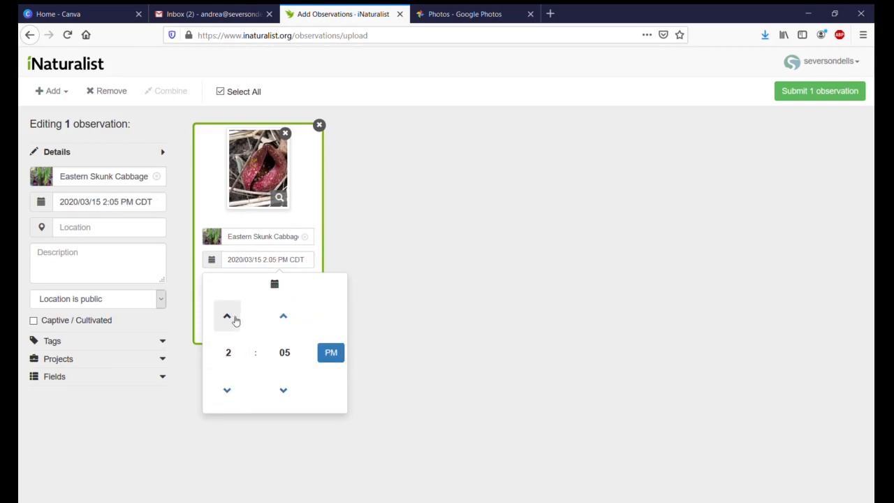
left_click(227, 390)
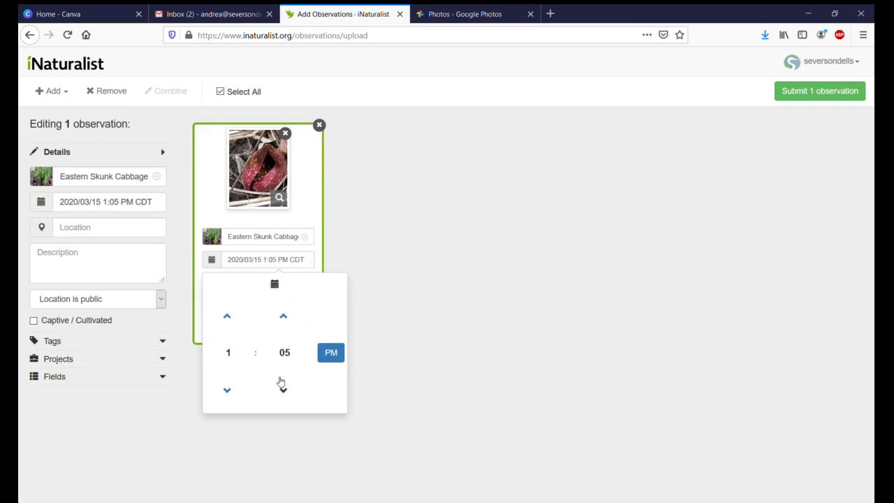
left_click(400, 352)
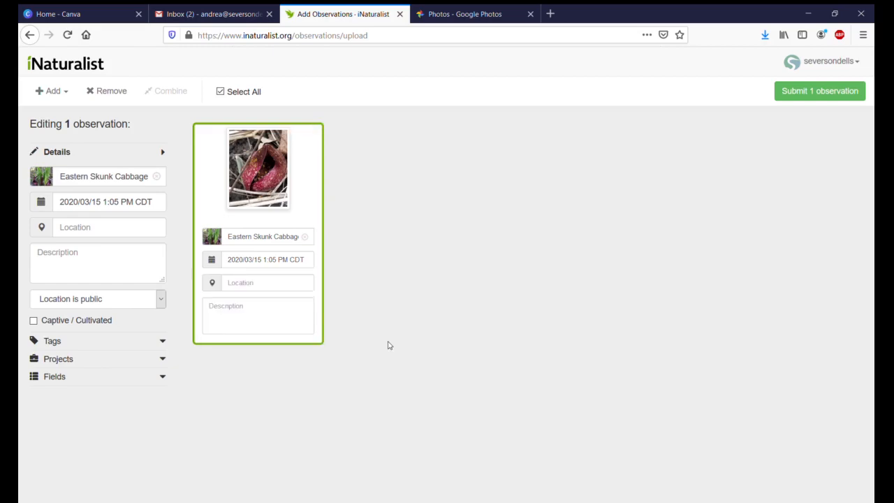
Step: Open the observation's location map, search for "Severson" and choose Severson Dells Nature Center
left_click(307, 285)
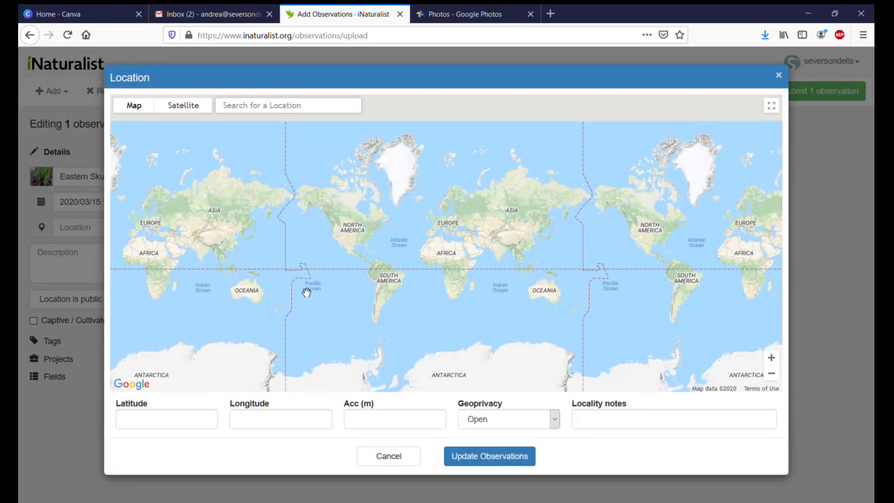
scroll(371, 226, "up", 4)
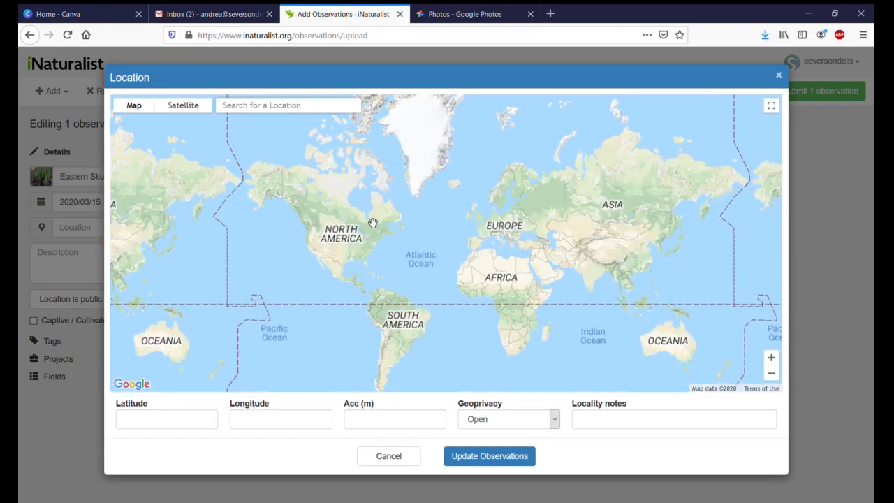
scroll(317, 278, "up", 1)
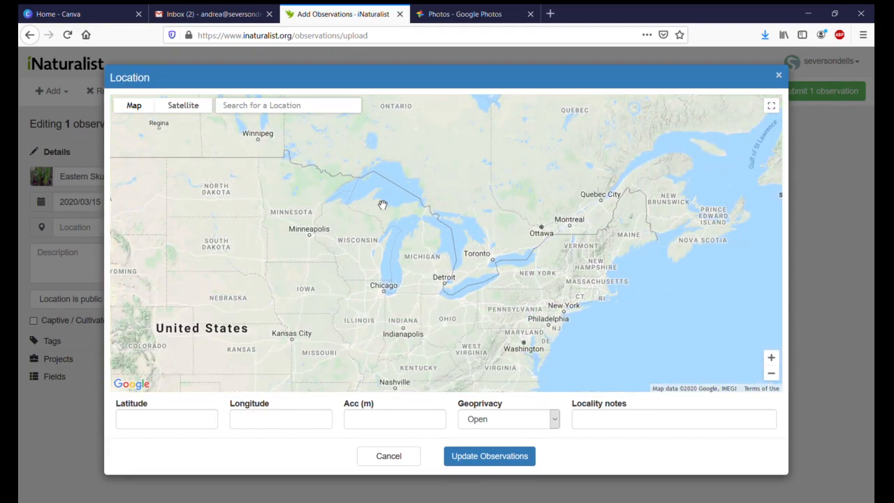
left_click(347, 113)
type("Severson")
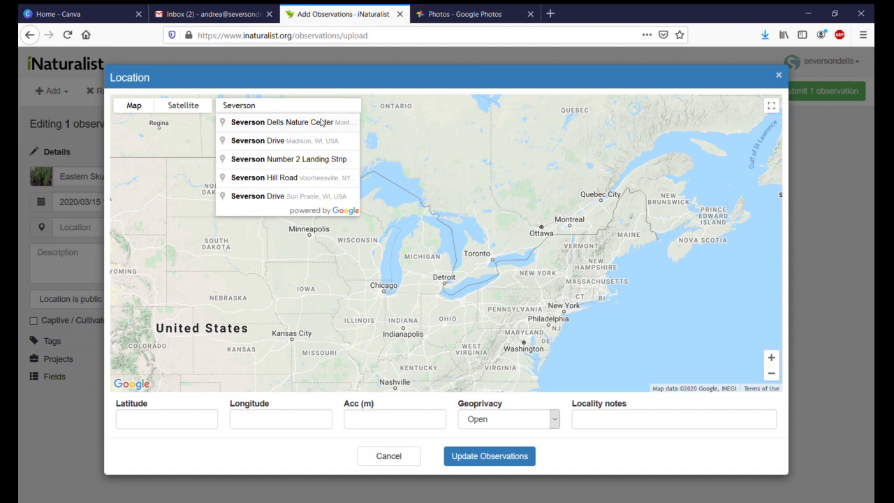
left_click(325, 120)
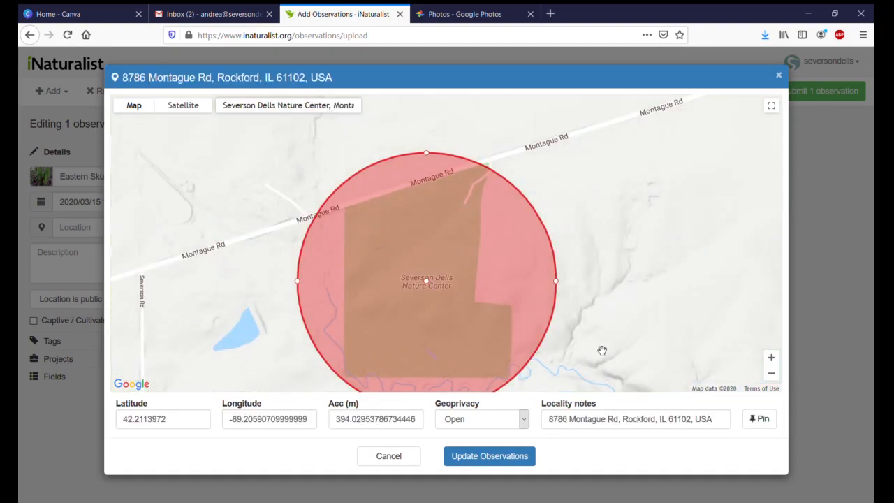
Step: Shrink the accuracy circle to about 115 m and move it just southeast of the Severson Dells Nature Center area
scroll(605, 323, "down", 1)
left_click_drag(607, 321, 538, 259)
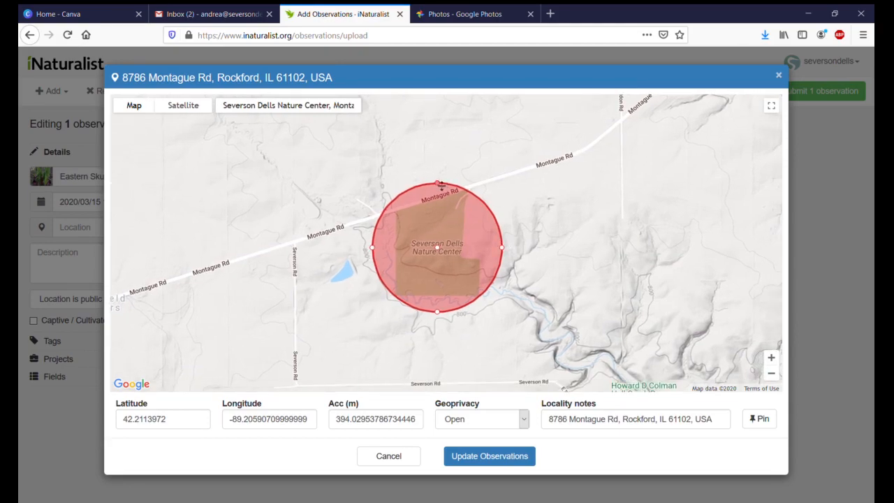
left_click_drag(439, 184, 485, 319)
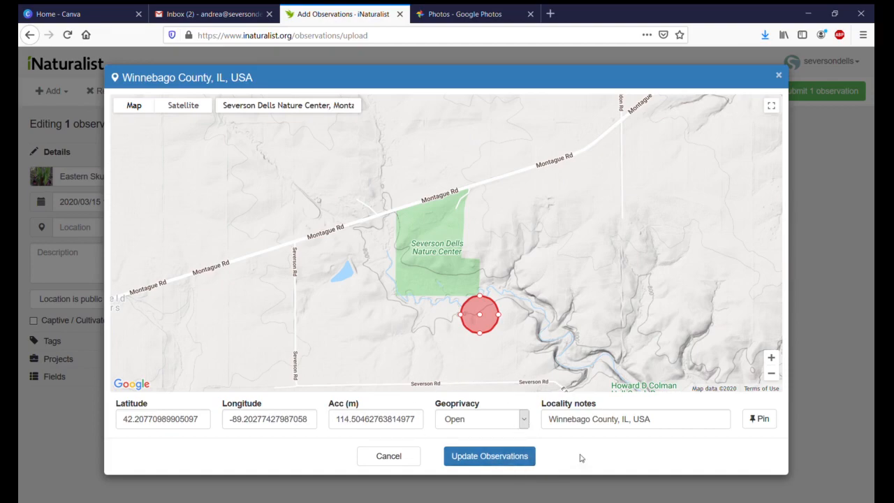
Step: Check the geoprivacy choices, keep Open, and apply the location to the observation
left_click(524, 419)
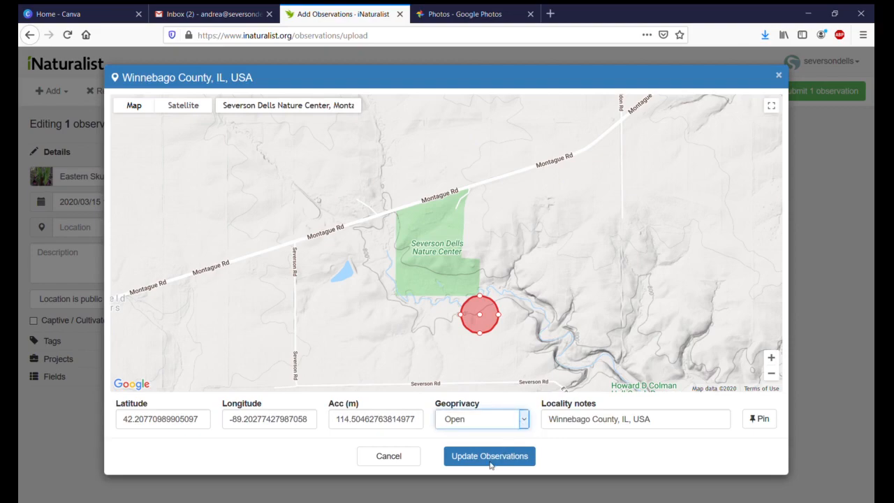
left_click(490, 466)
key("Up")
left_click(498, 440)
left_click(499, 457)
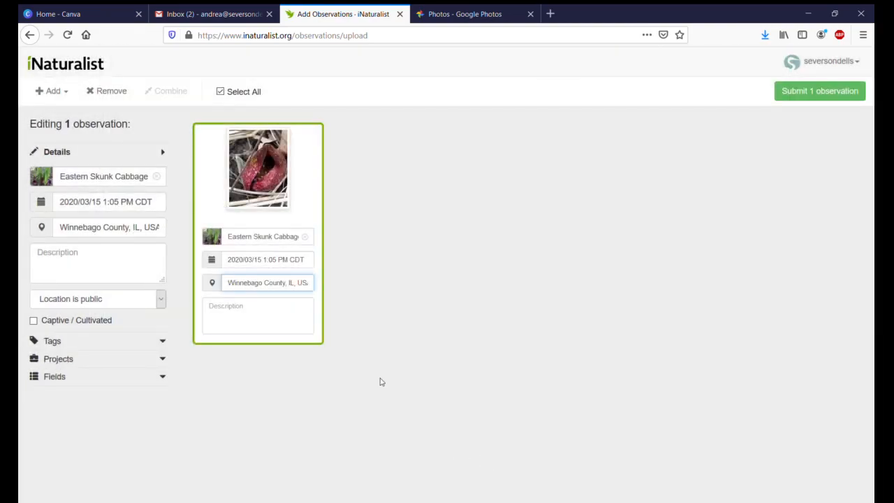
Step: Enter the description "It was found near many other individuals of the same species."
left_click(297, 326)
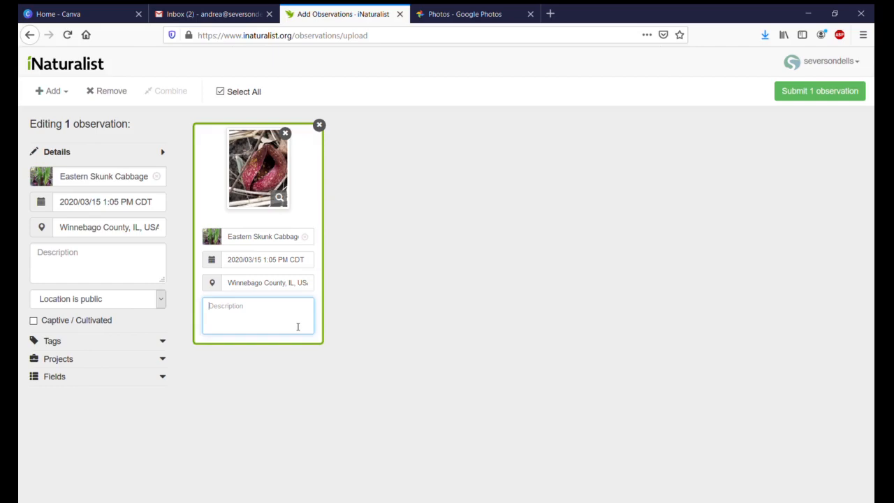
type("It was found along")
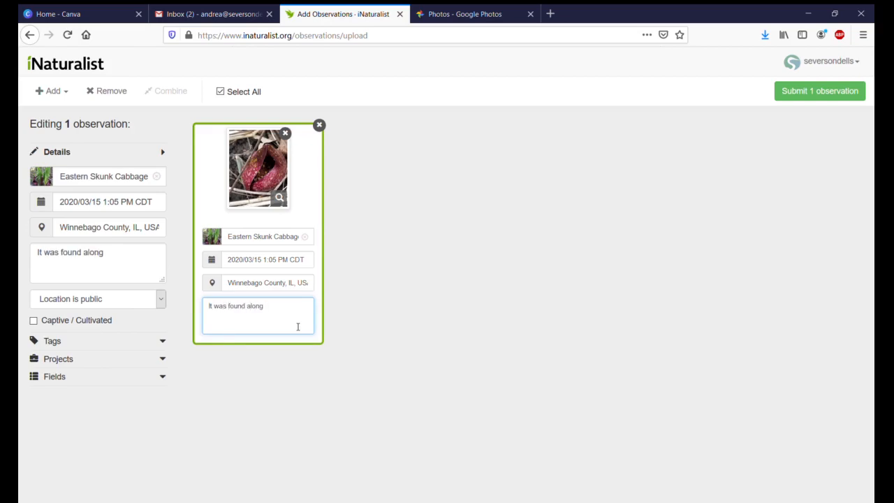
key("BackSpace")
key("BackSpace")
key("BackSpace")
key("BackSpace")
key("BackSpace")
type("near many other")
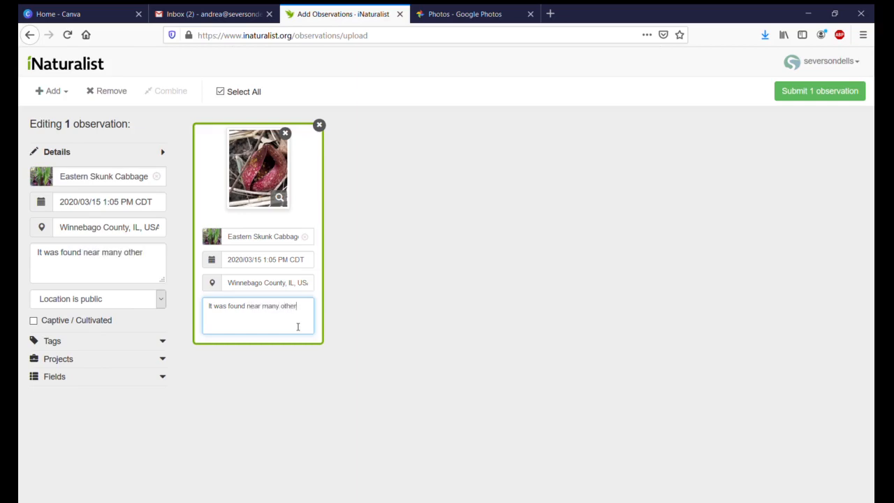
type(" indiviud")
key("BackSpace")
key("BackSpace")
key("BackSpace")
type("duals of the same species.")
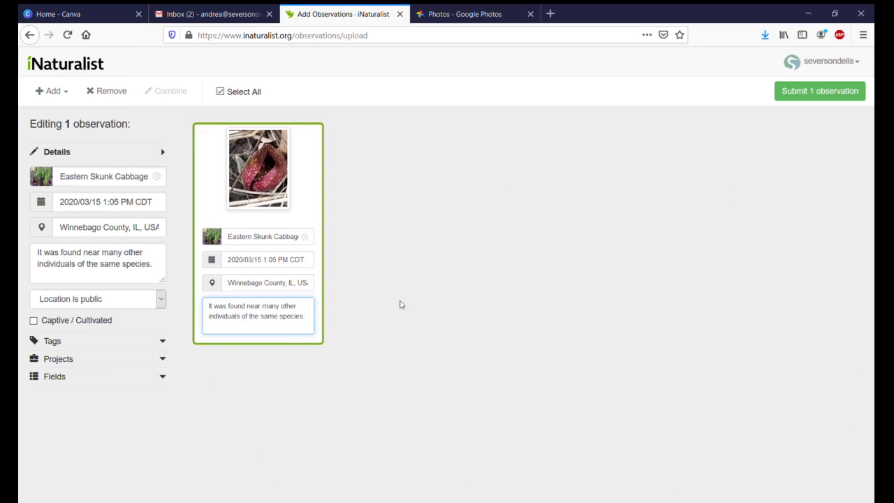
Step: Submit the observation and open the newly added Eastern Skunk Cabbage record to review its details
mouse_move(243, 190)
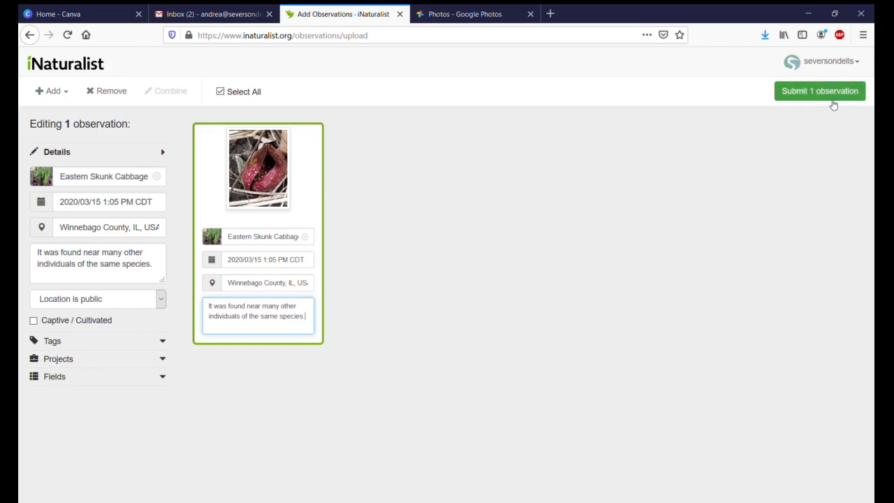
left_click(830, 99)
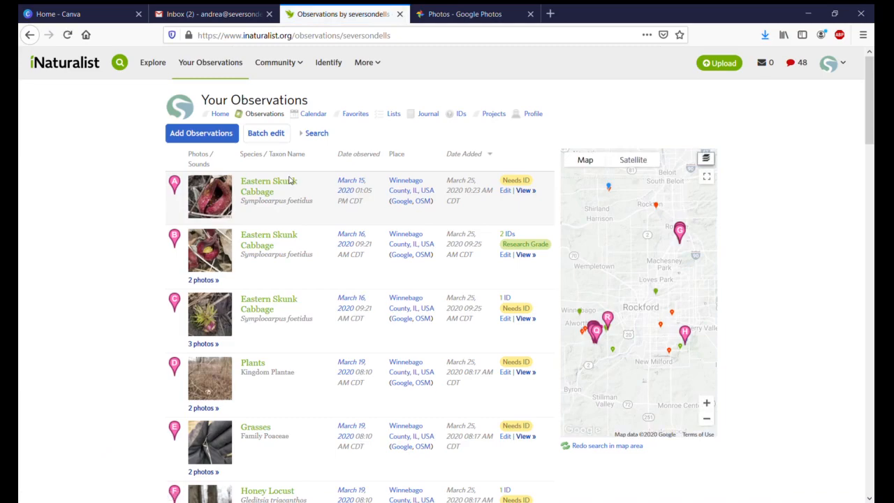
left_click(279, 183)
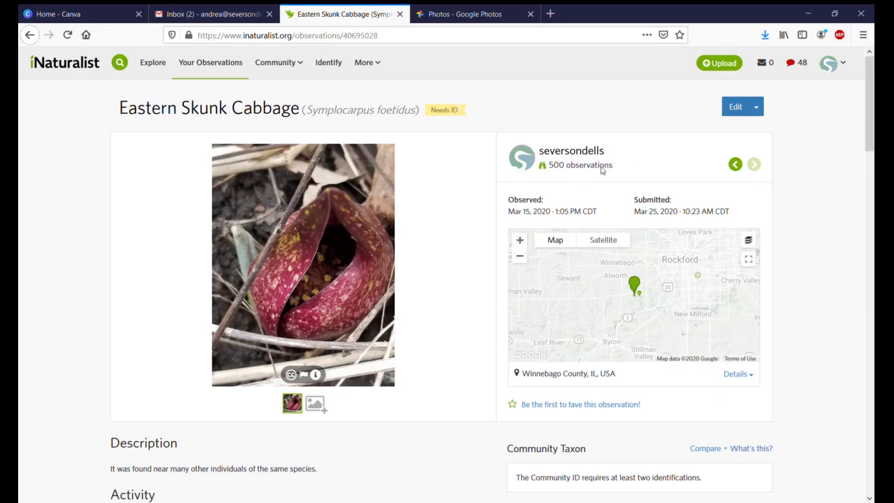
scroll(28, 228, "down", 2)
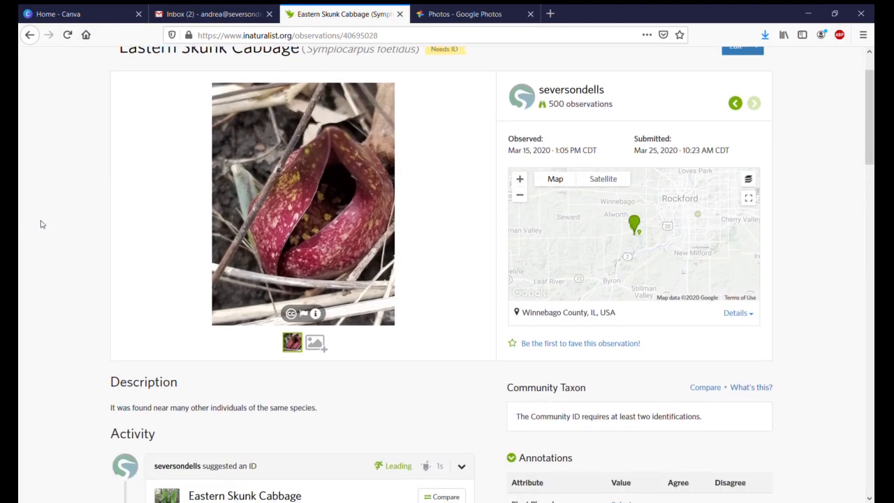
scroll(318, 247, "up", 2)
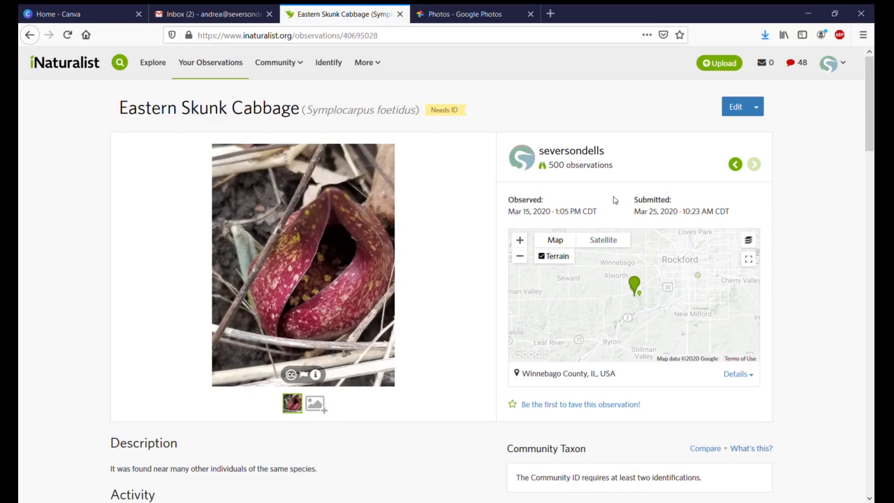
Step: Open the observation for editing, look over its fields and save it without changes
left_click(738, 108)
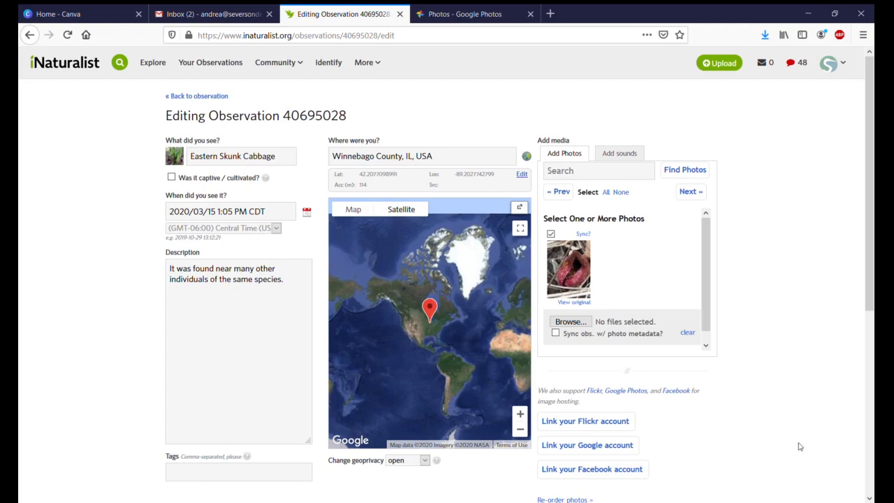
scroll(801, 445, "down", 5)
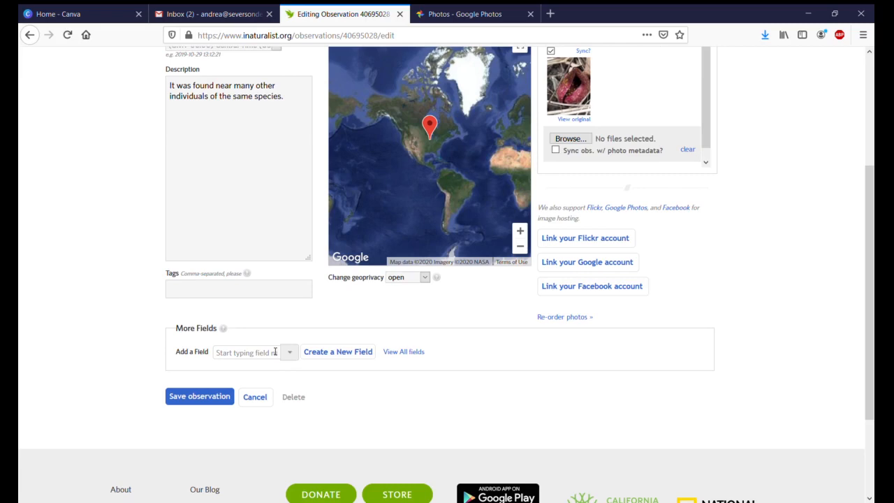
scroll(276, 351, "up", 2)
left_click(175, 457)
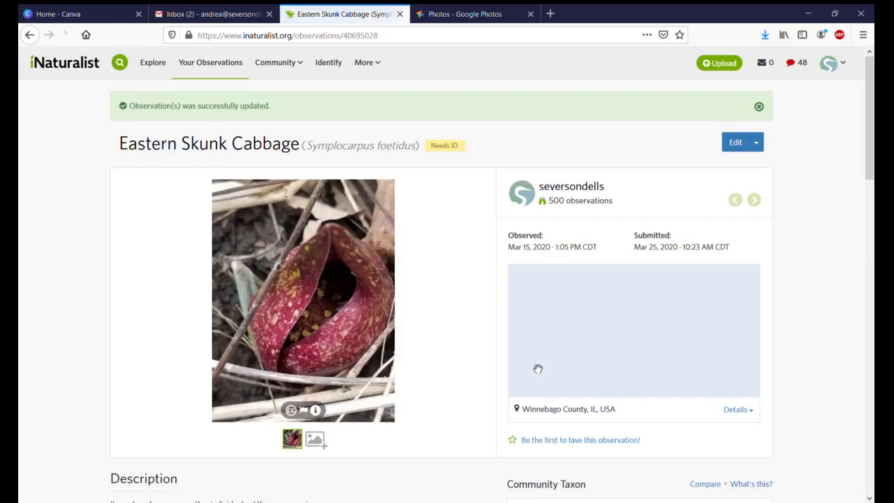
Step: Review the saved observation's map, a nearby Eastern Skunk Cabbage sighting on it, and the annotations and projects sections
scroll(421, 383, "down", 2)
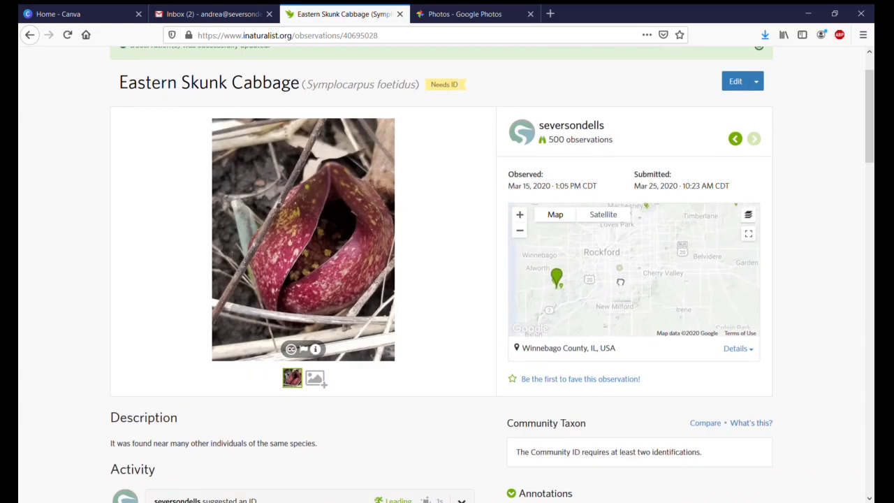
scroll(558, 292, "down", 1)
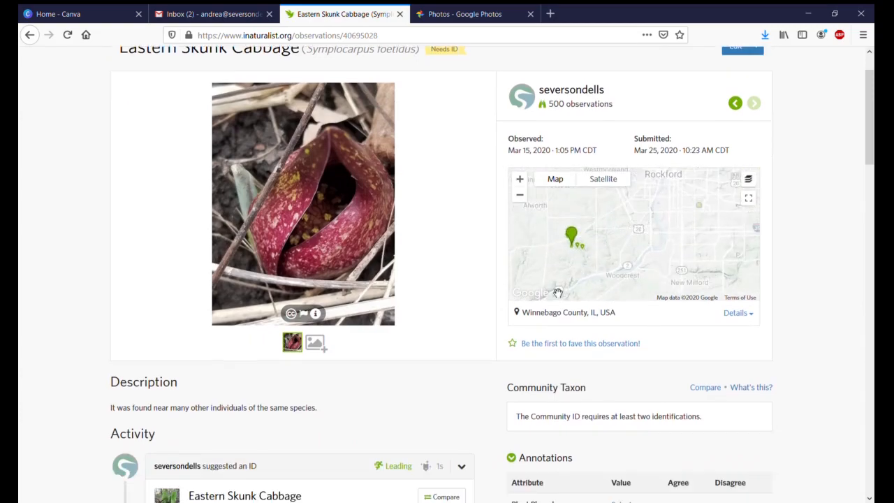
left_click(622, 260)
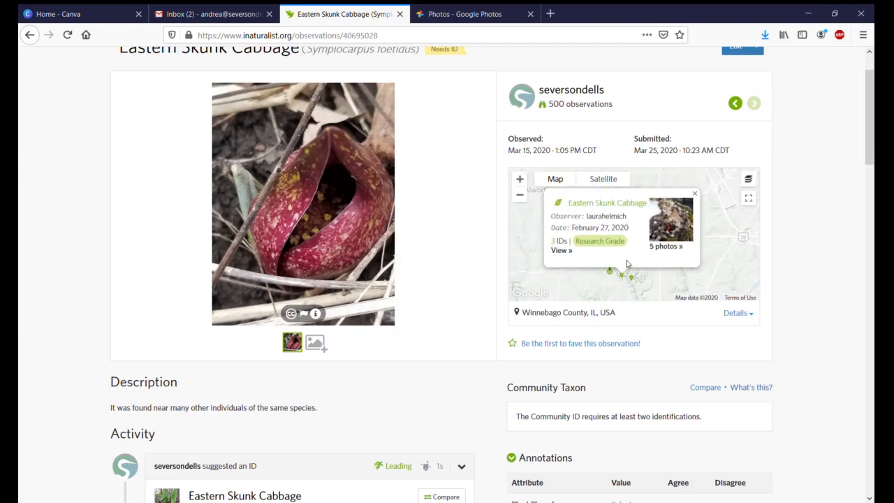
scroll(804, 322, "down", 3)
scroll(803, 322, "down", 3)
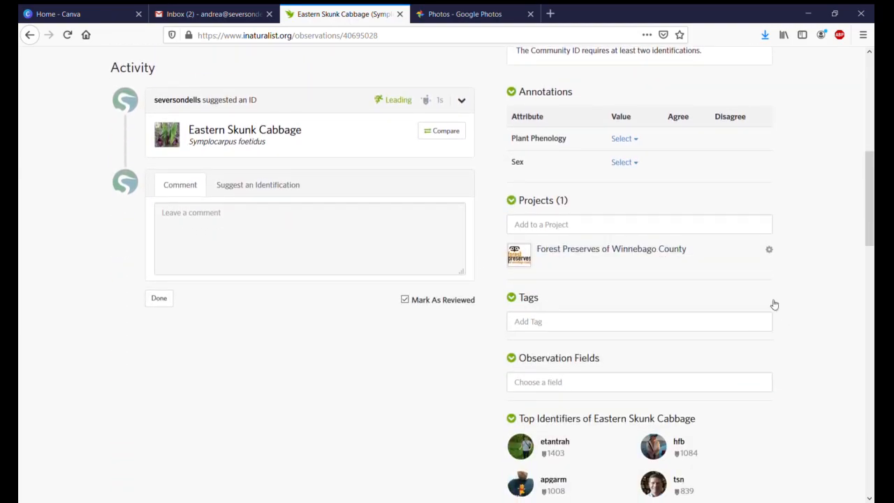
scroll(460, 259, "up", 2)
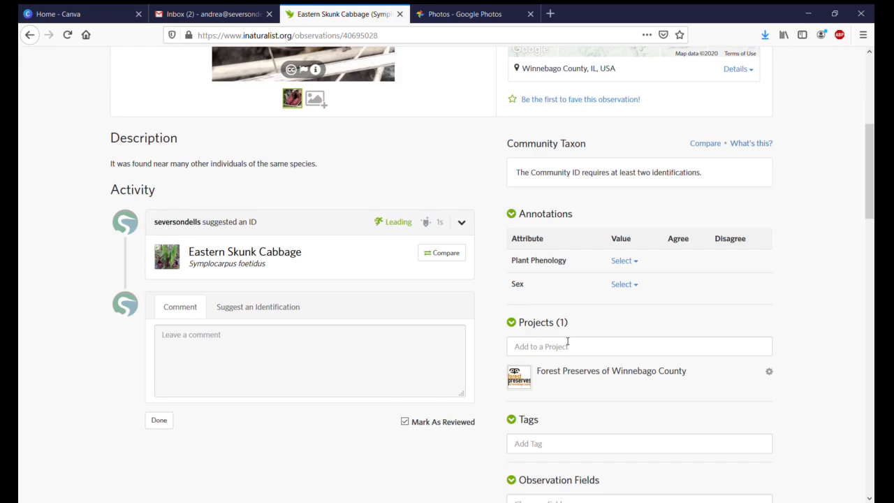
Step: Open the Forest Preserves of Winnebago County project and browse its observations as a photo grid
left_click(630, 372)
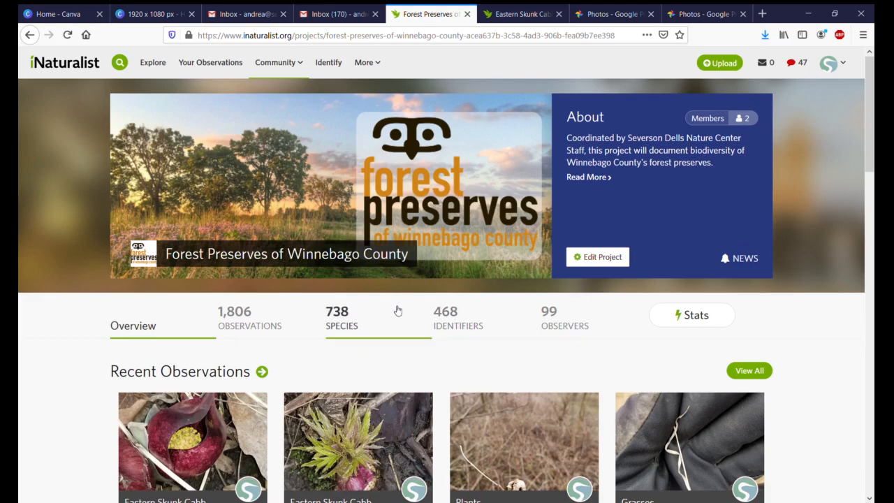
scroll(397, 314, "down", 1)
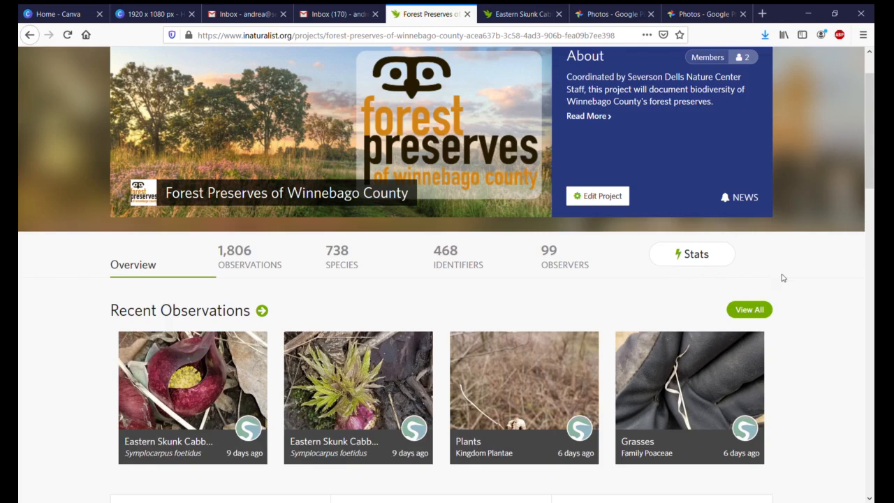
left_click(271, 268)
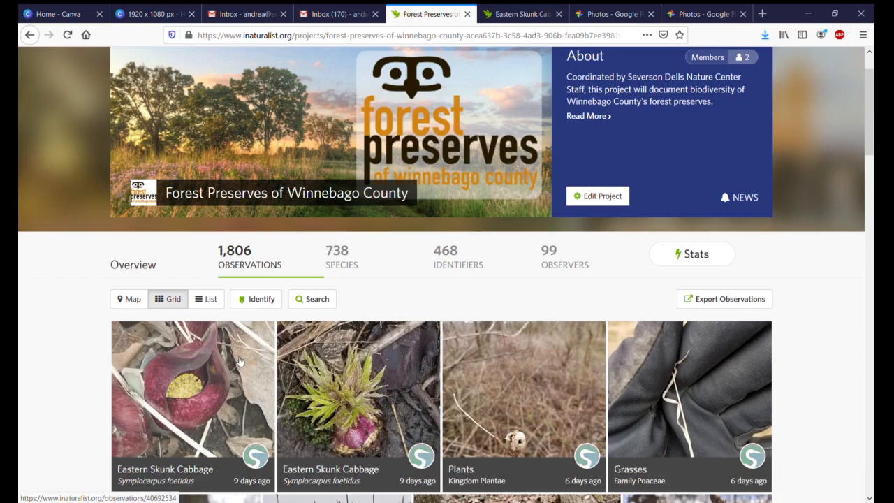
scroll(371, 358, "down", 5)
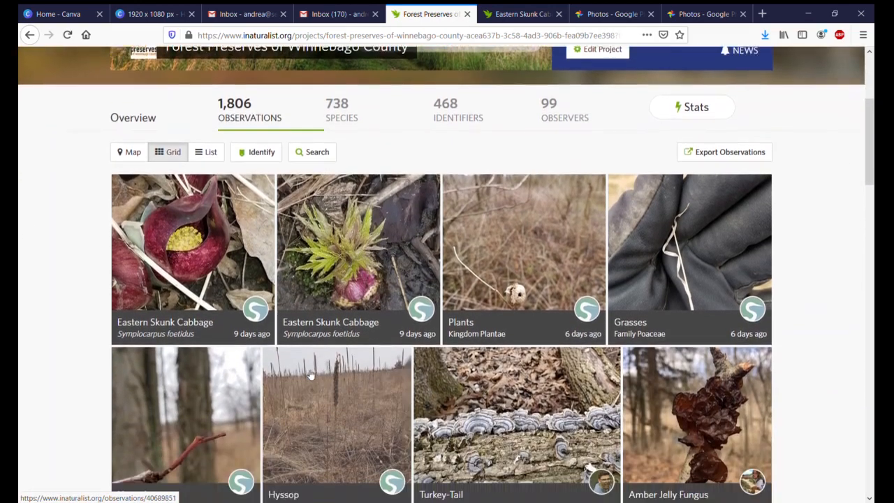
scroll(313, 388, "down", 5)
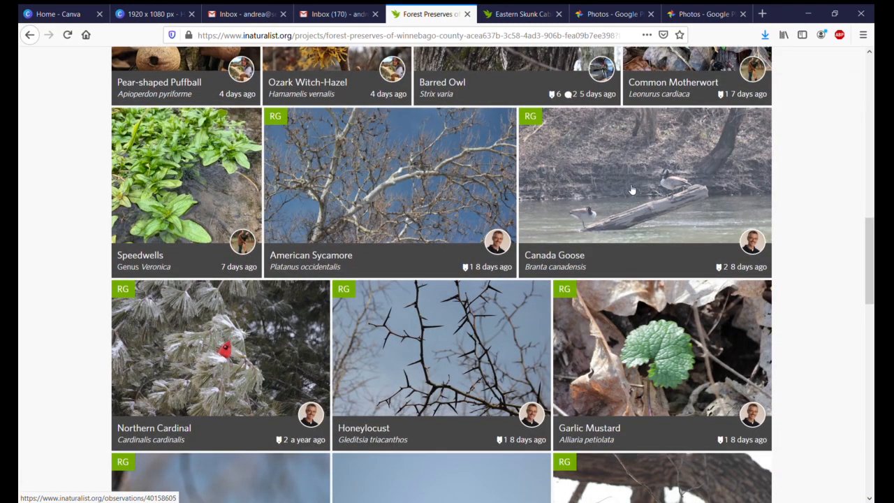
scroll(629, 190, "down", 4)
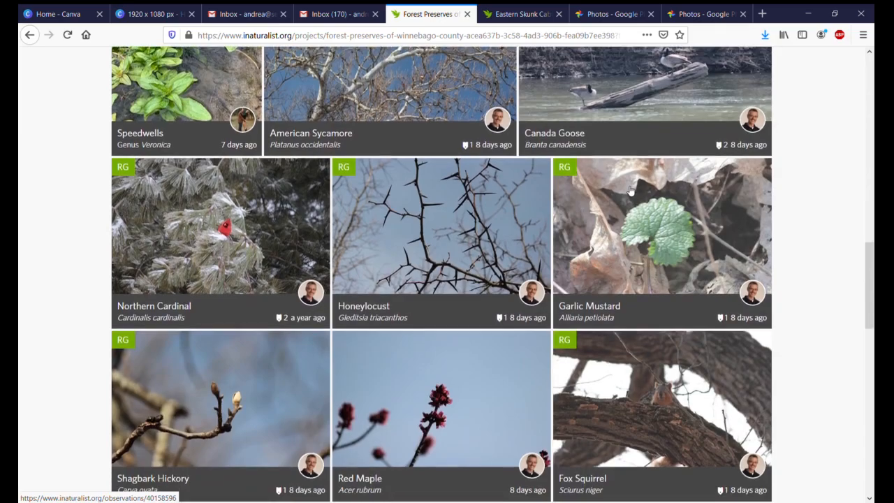
scroll(627, 195, "down", 4)
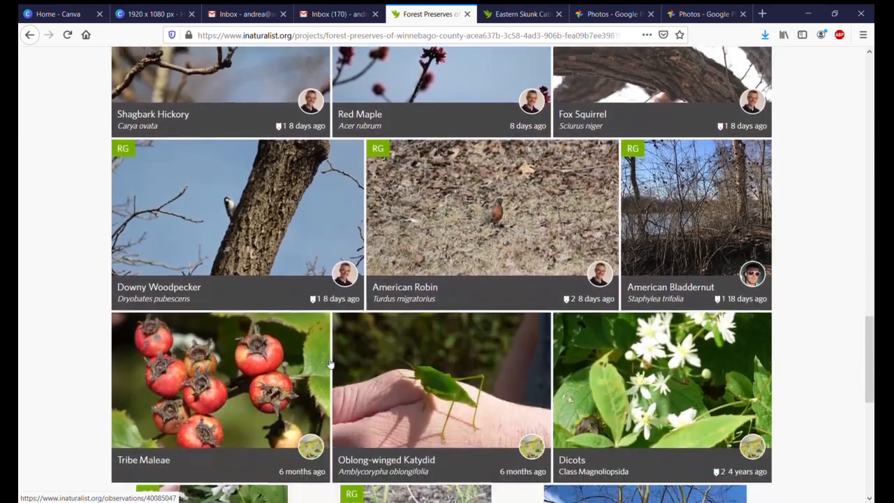
scroll(283, 363, "up", 15)
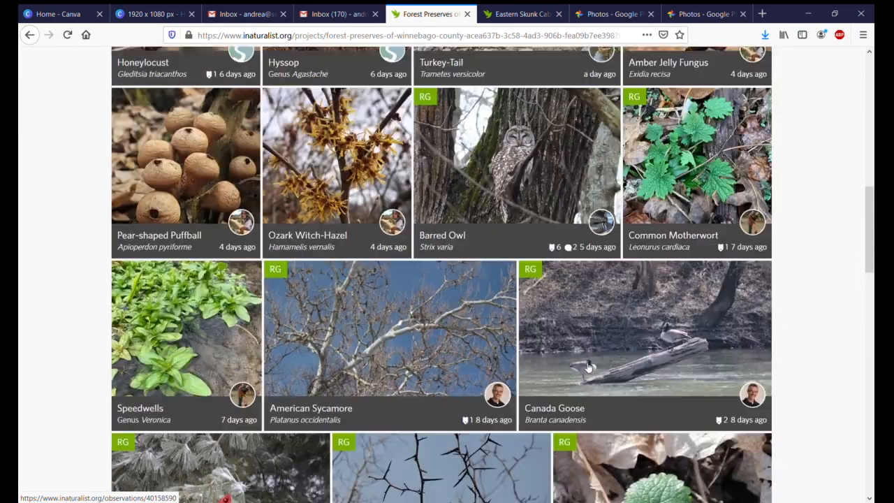
scroll(584, 362, "up", 2)
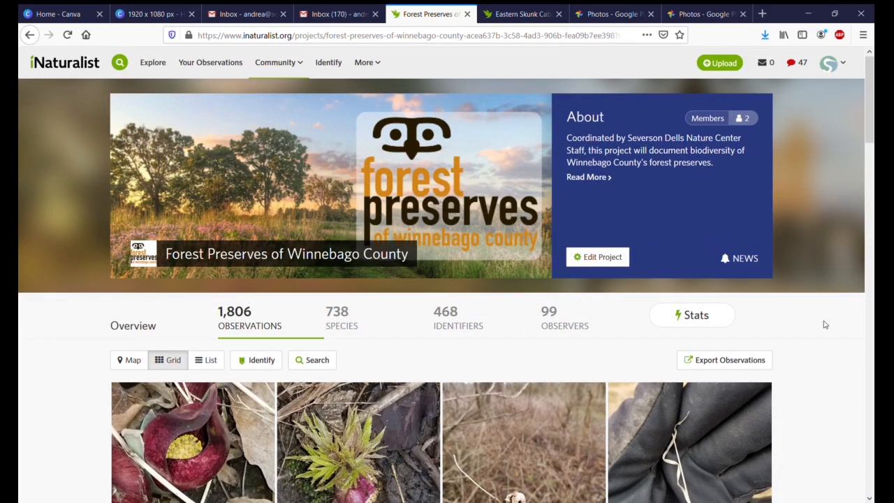
Step: Show the project's observations on the map and inspect the Tree Swallow and Autumn Meadowhawk records in Pecatonica Wetlands Forest Preserve
left_click(129, 359)
scroll(35, 370, "down", 2)
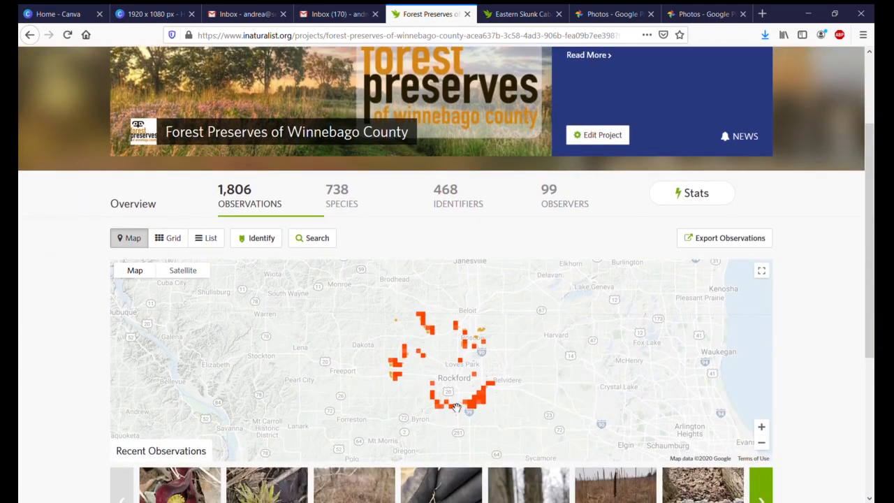
scroll(349, 355, "up", 2)
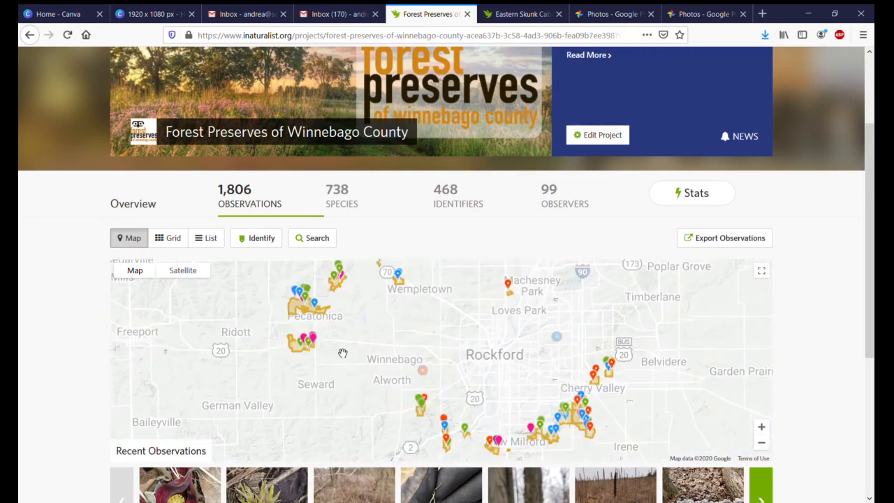
left_click_drag(341, 316, 548, 456)
scroll(364, 343, "up", 1)
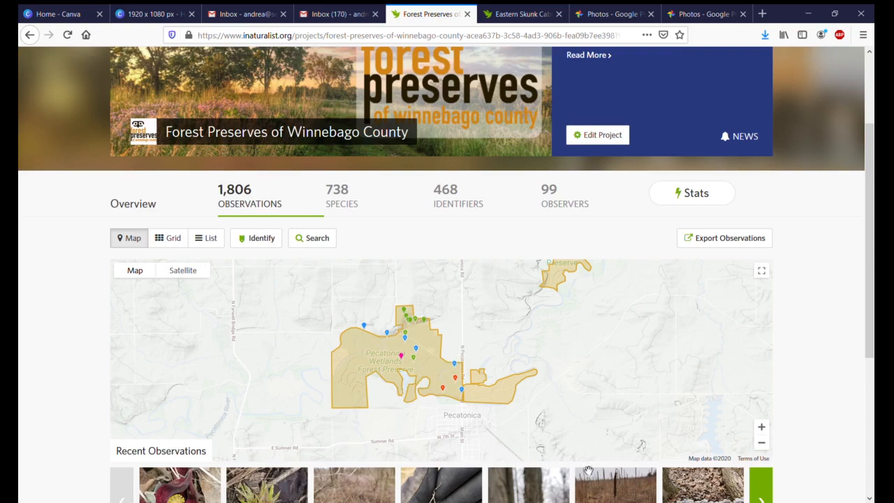
left_click(416, 347)
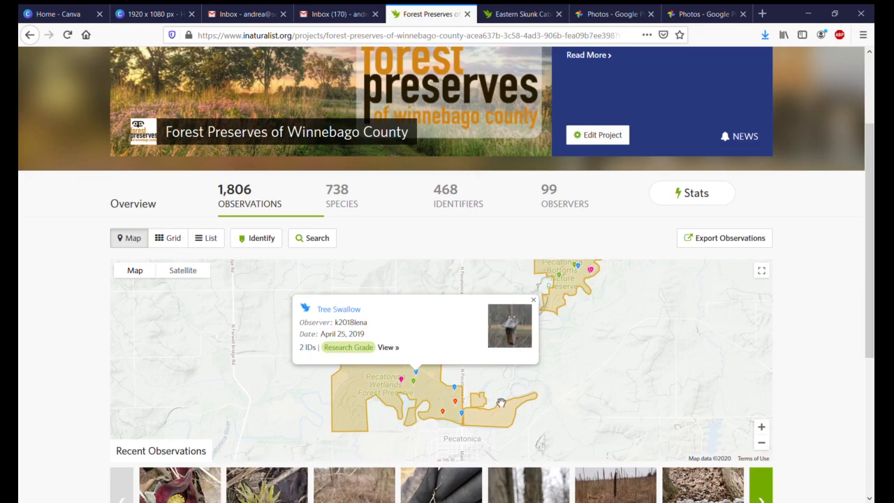
left_click(458, 404)
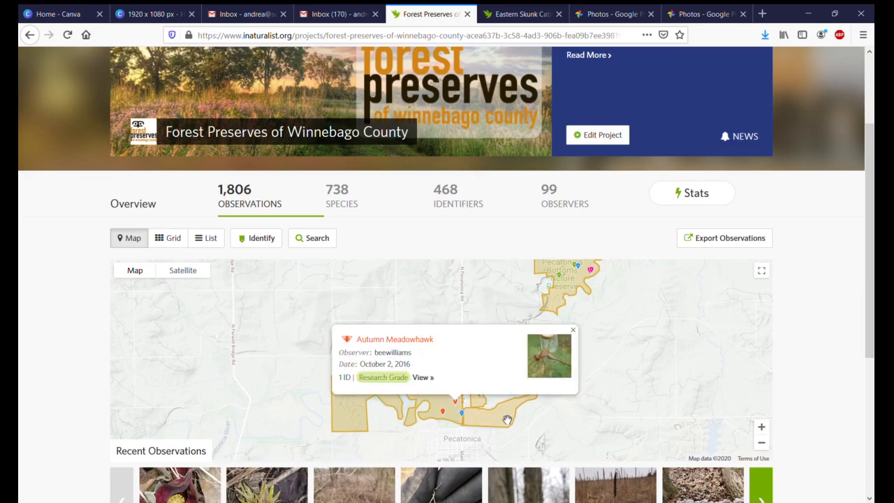
scroll(702, 379, "up", 4)
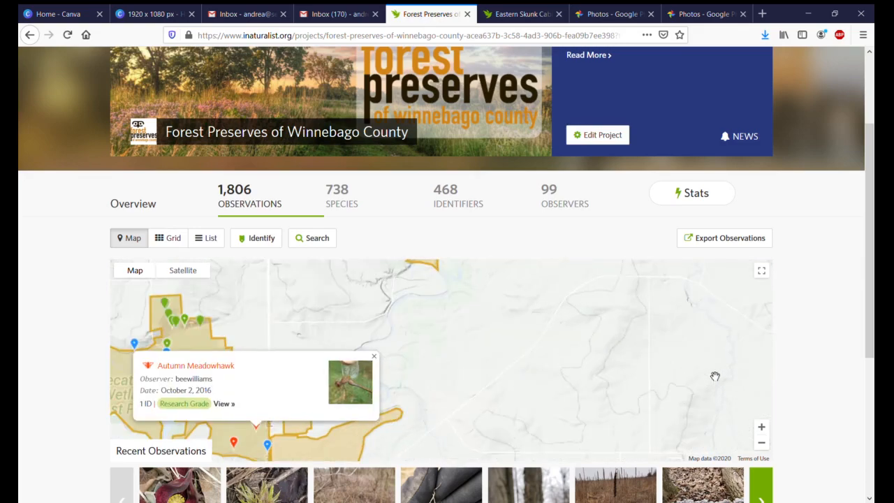
scroll(827, 298, "up", 3)
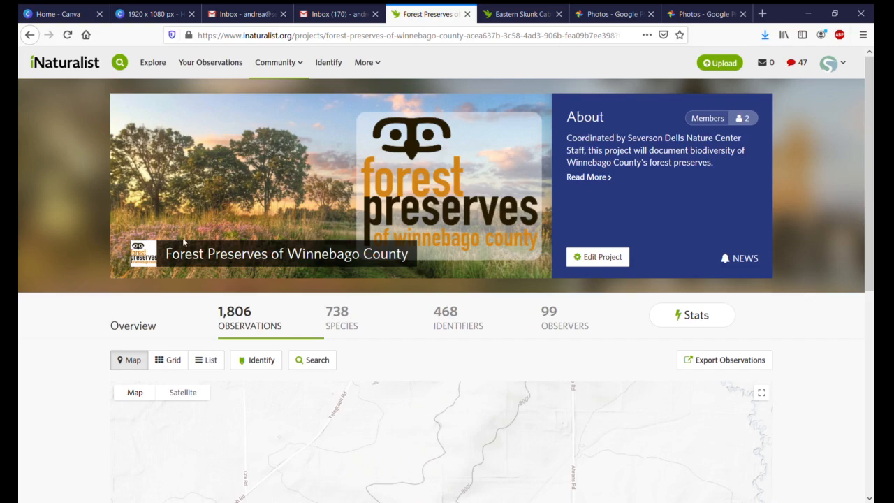
Step: Revisit the home page and account profile, and open the worldwide observations for exploring
left_click(66, 63)
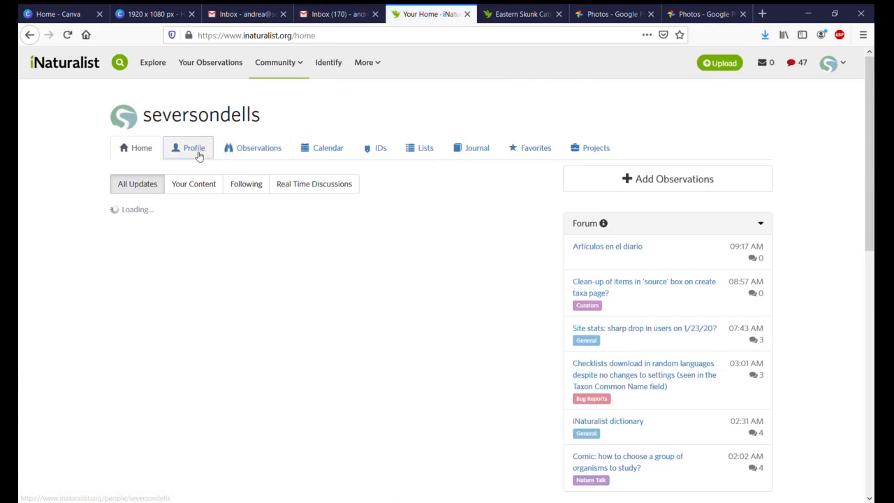
left_click(199, 154)
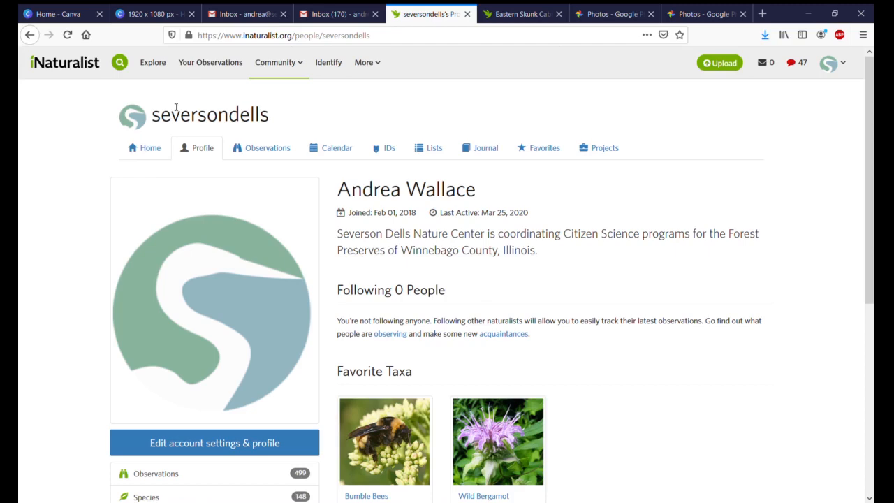
left_click(161, 63)
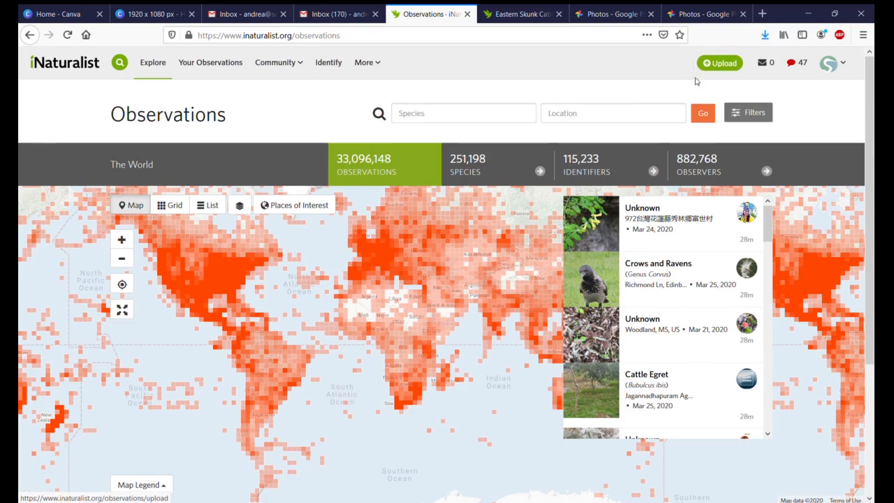
Step: Open Forest Preserves of Winnebago County from the recent projects and look over its overview page
mouse_move(282, 63)
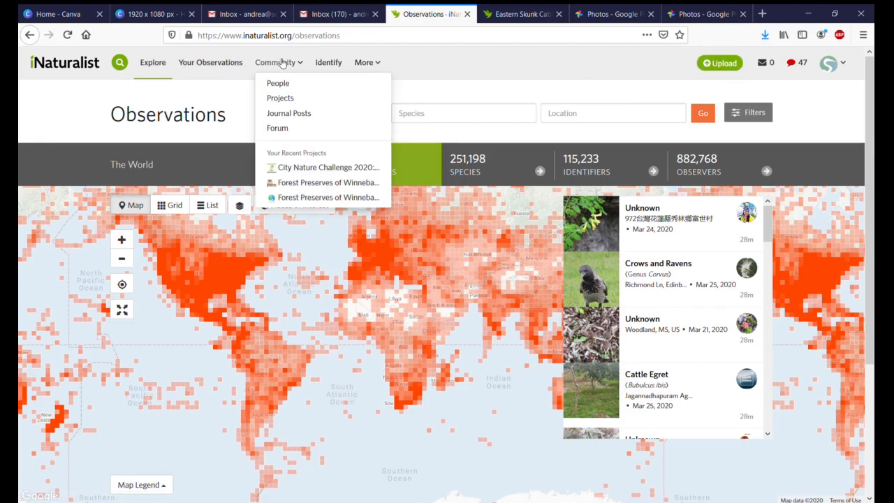
left_click(298, 182)
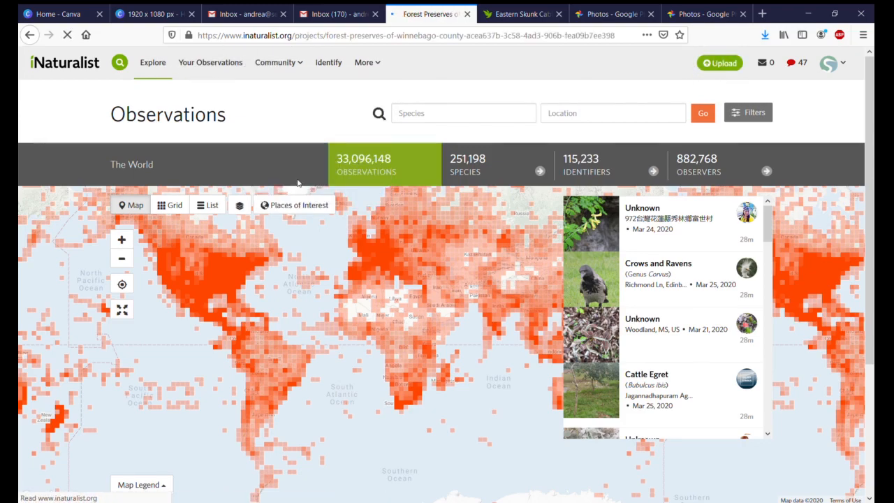
scroll(297, 183, "down", 3)
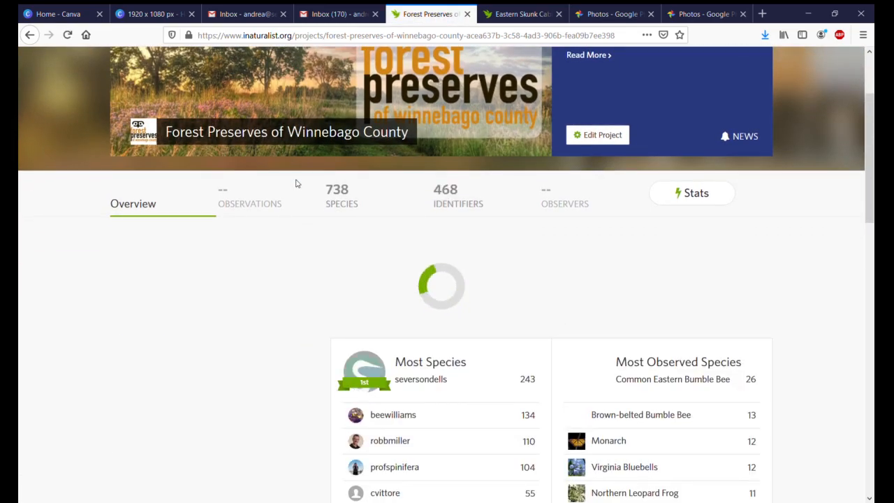
scroll(295, 183, "up", 2)
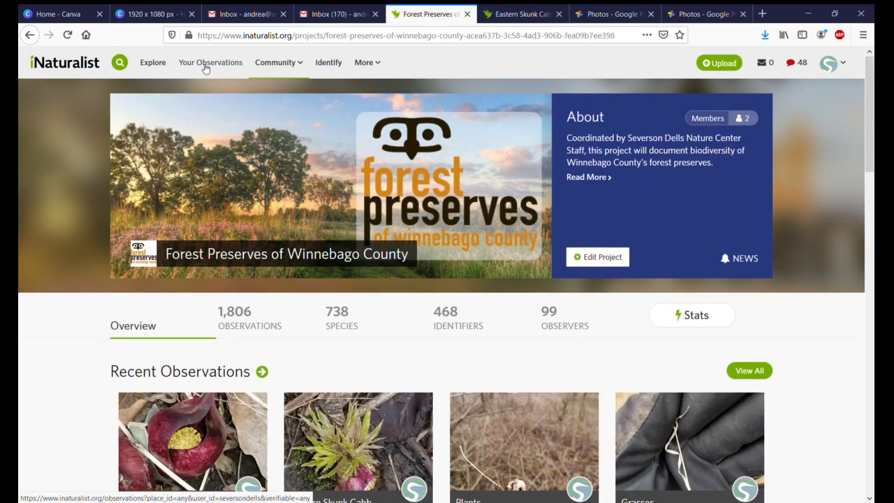
Step: Open the account's own observations and examine their locations around the Great Lakes on the map
left_click(205, 65)
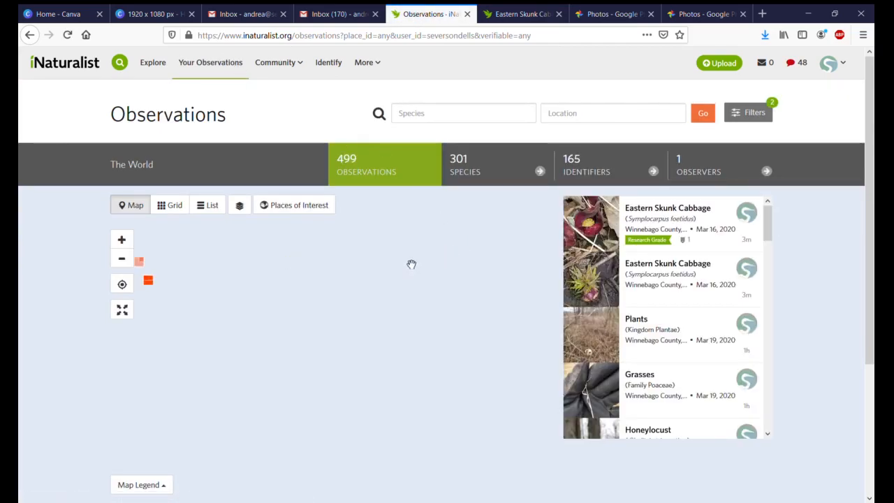
left_click_drag(289, 320, 501, 404)
scroll(364, 357, "up", 2)
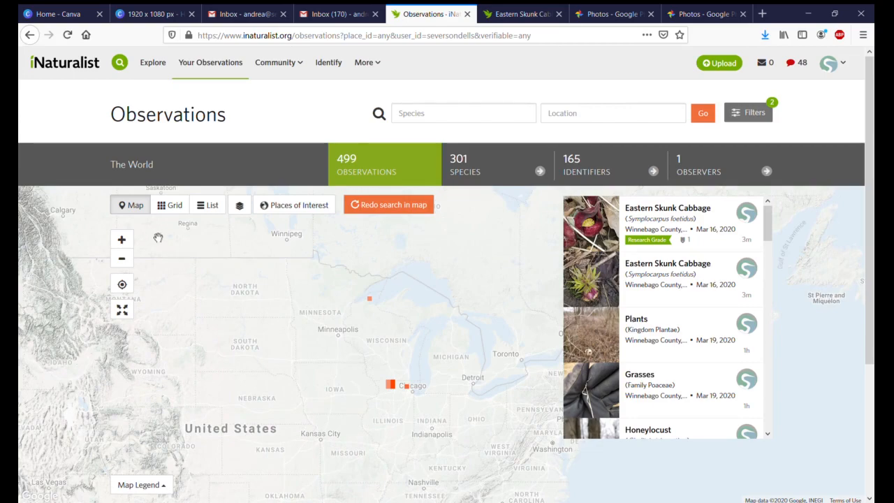
Step: Browse the account's own observations as a list and as a photo grid
left_click(203, 207)
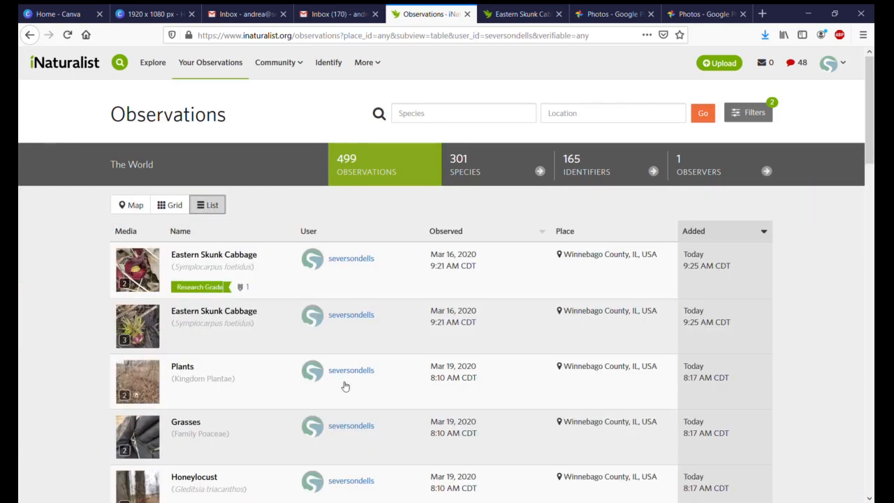
scroll(342, 386, "down", 3)
scroll(219, 258, "up", 3)
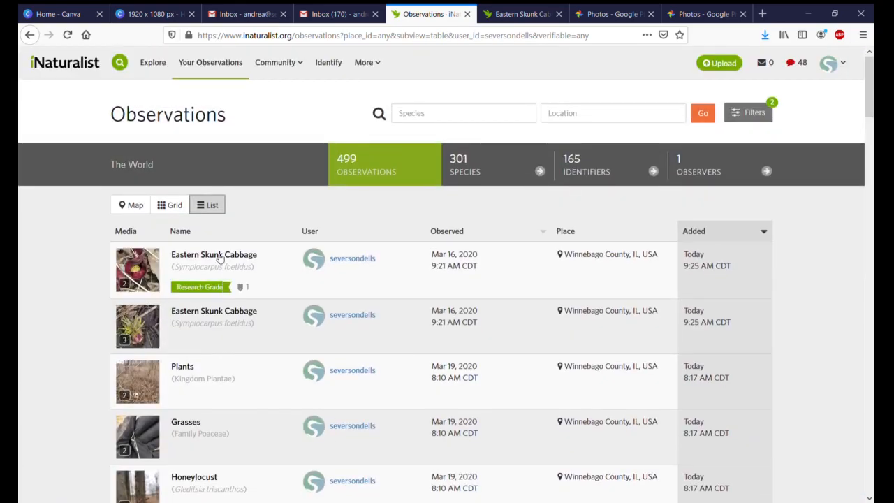
left_click(178, 206)
scroll(281, 311, "down", 2)
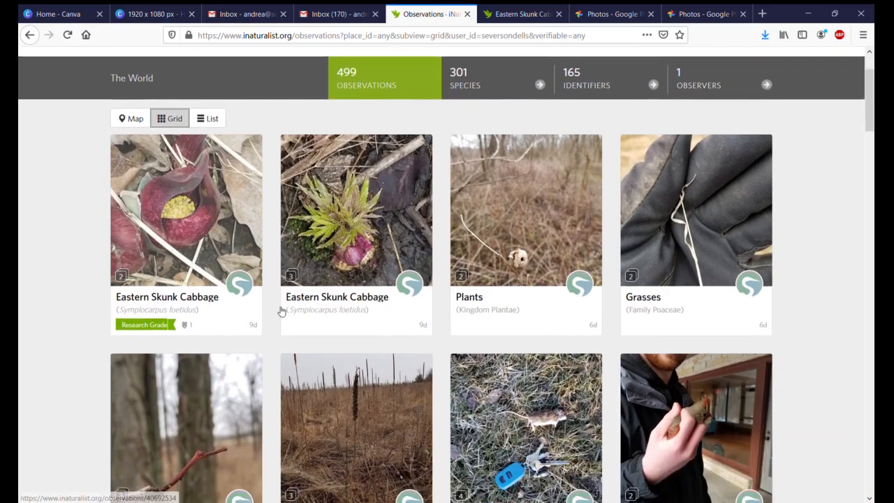
scroll(282, 311, "down", 4)
scroll(286, 313, "up", 6)
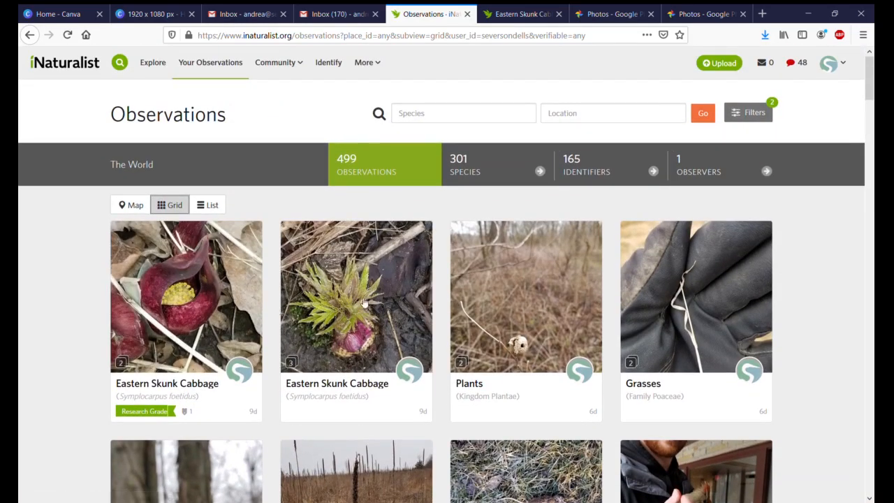
Step: Filter the account's own observations to the birds category, browse the matches, and return to the home page
left_click(752, 114)
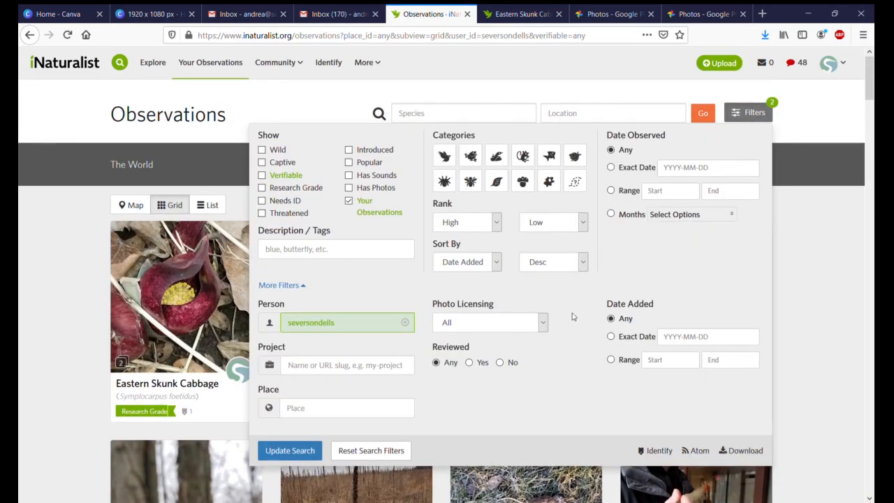
left_click(454, 155)
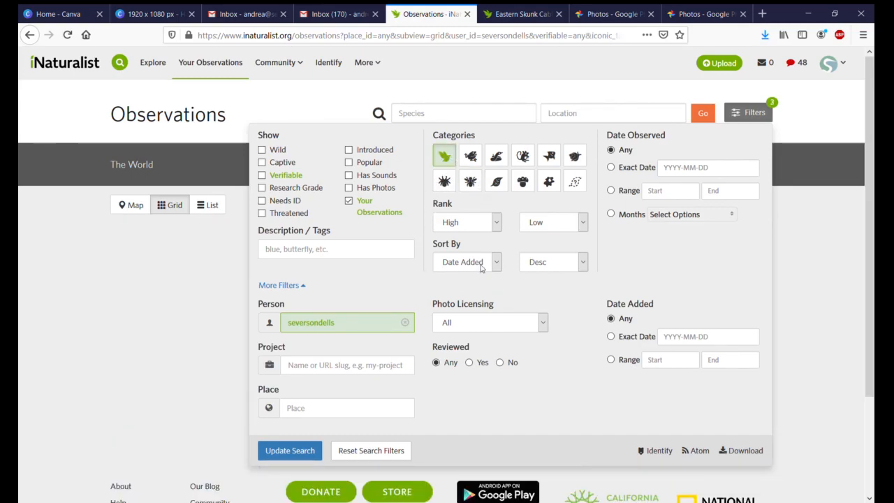
left_click(282, 453)
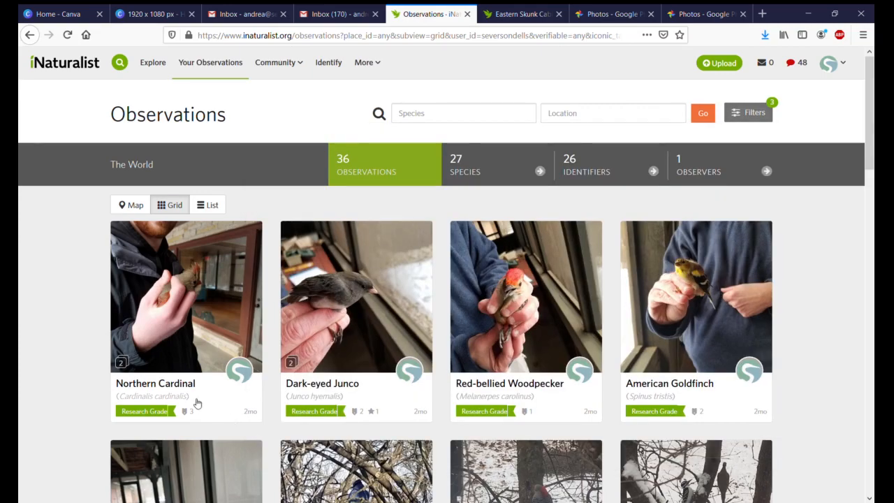
scroll(197, 403, "down", 5)
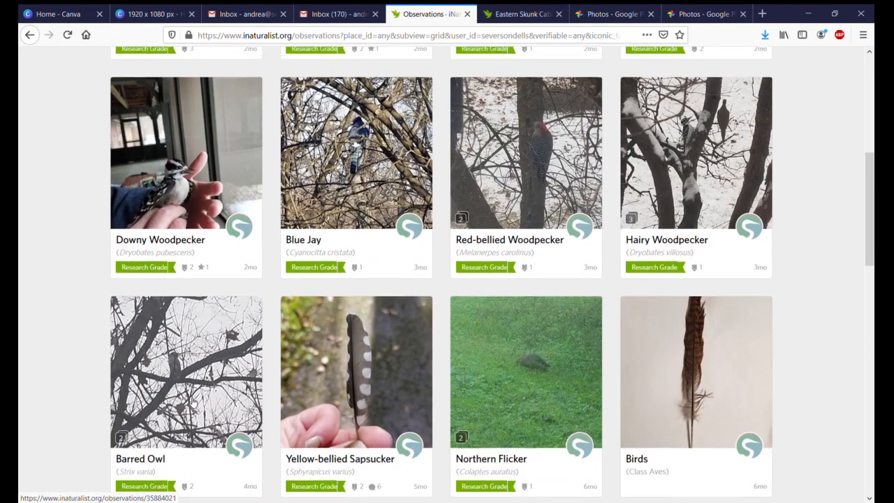
scroll(194, 403, "up", 5)
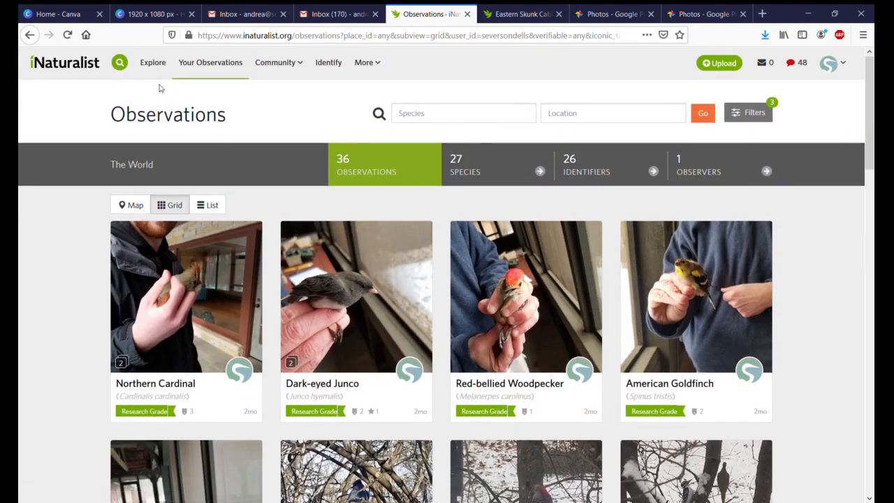
left_click(82, 61)
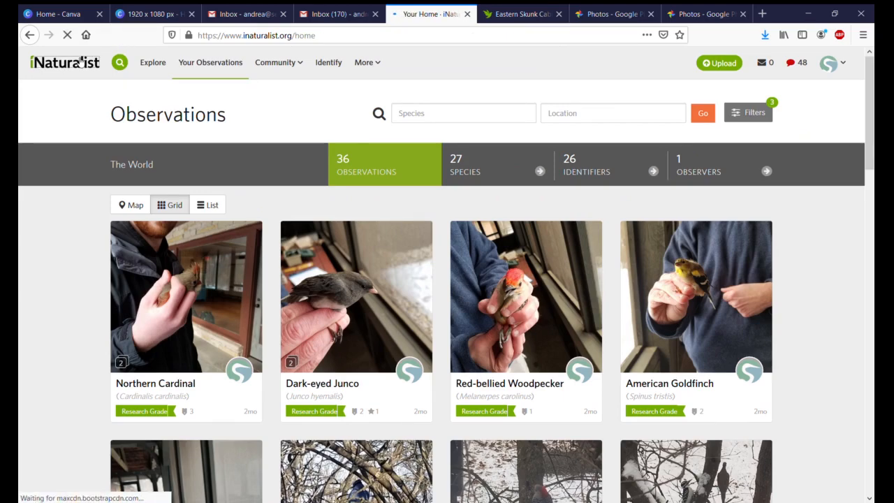